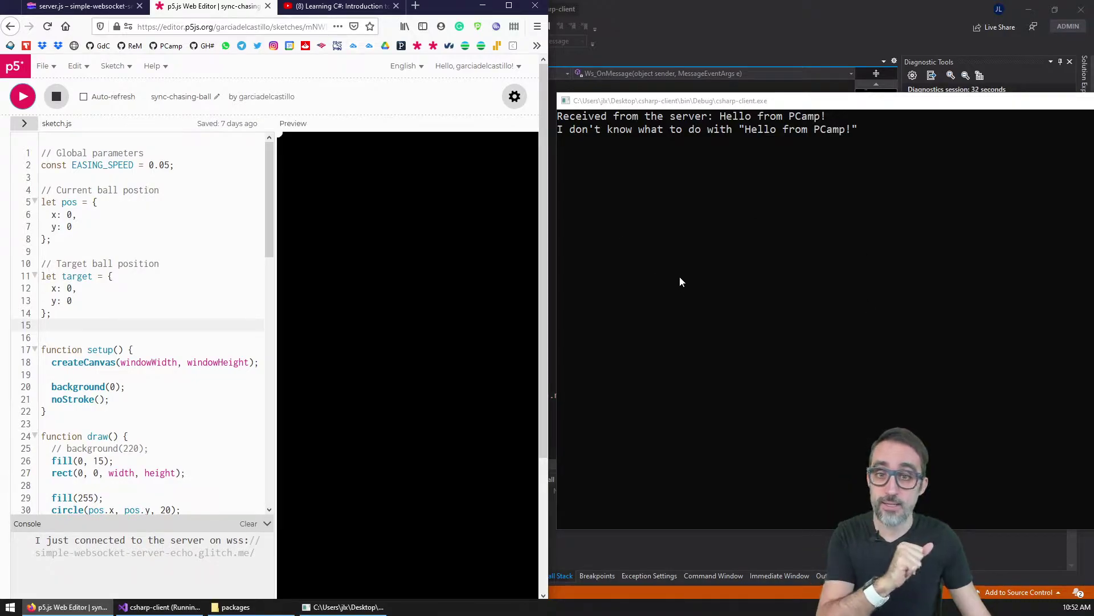
# - Send the ball to ten new canvas spots and highlight the last vector logged in the client console
pyautogui.click(391, 221)
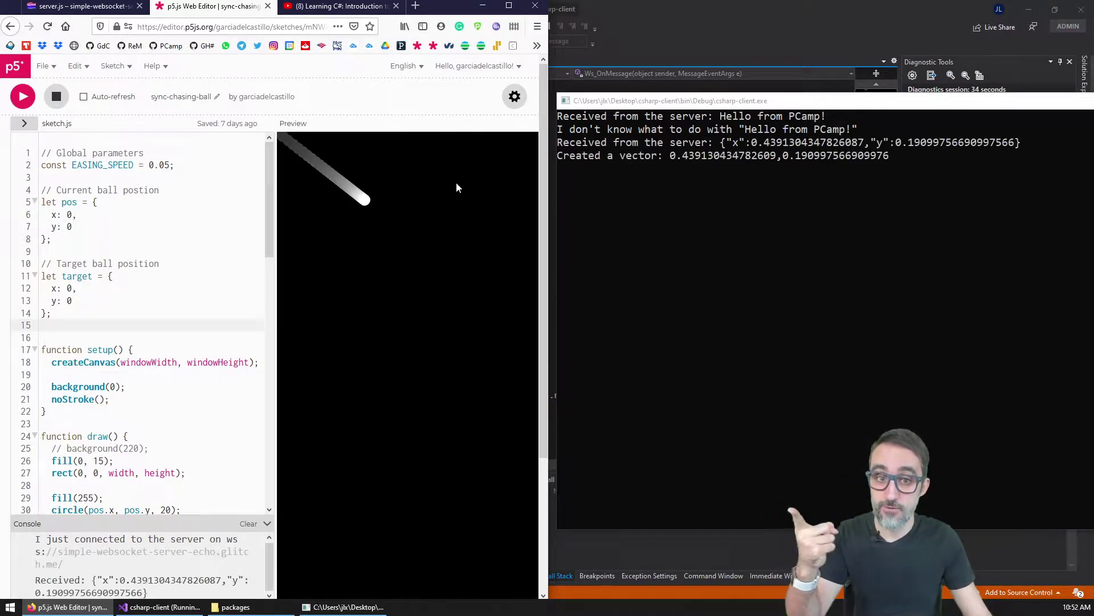
pyautogui.click(462, 177)
pyautogui.click(512, 248)
pyautogui.click(509, 357)
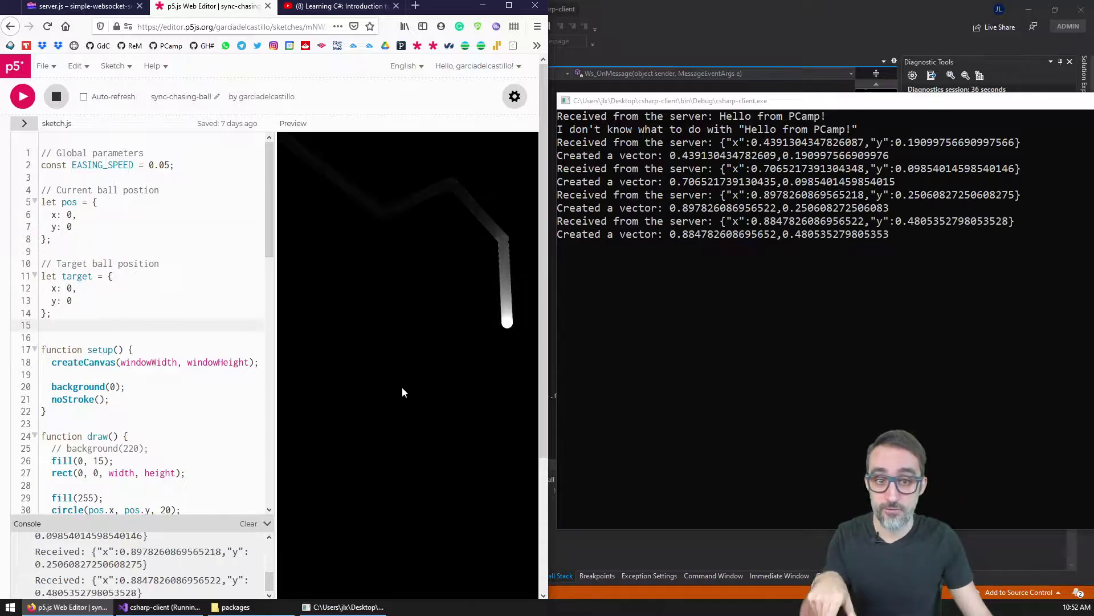
pyautogui.click(391, 385)
pyautogui.click(316, 342)
pyautogui.click(297, 223)
pyautogui.click(350, 167)
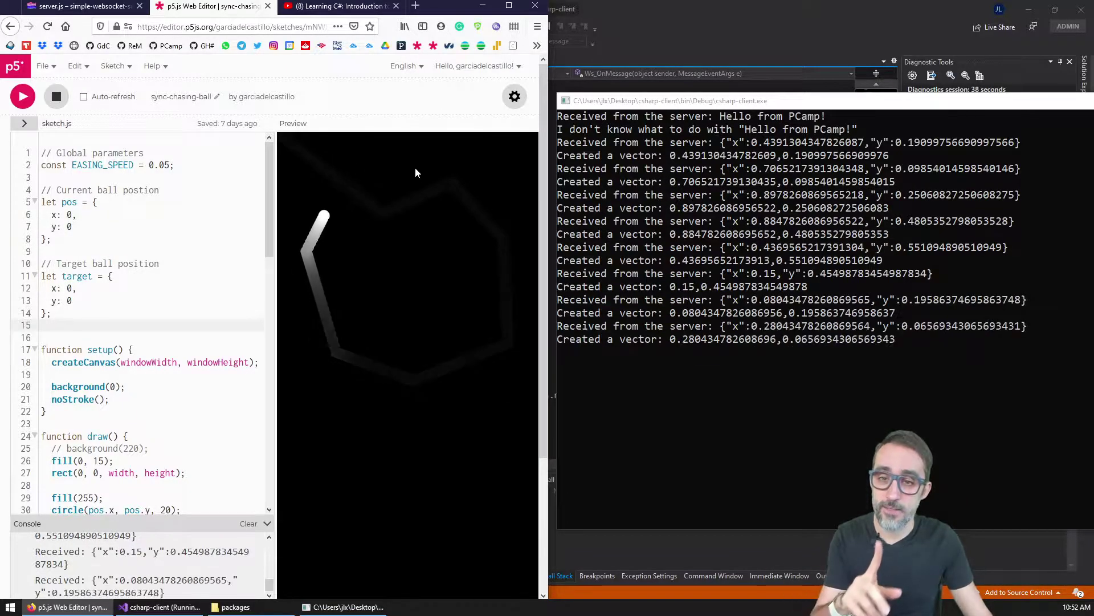
pyautogui.click(441, 173)
pyautogui.click(406, 280)
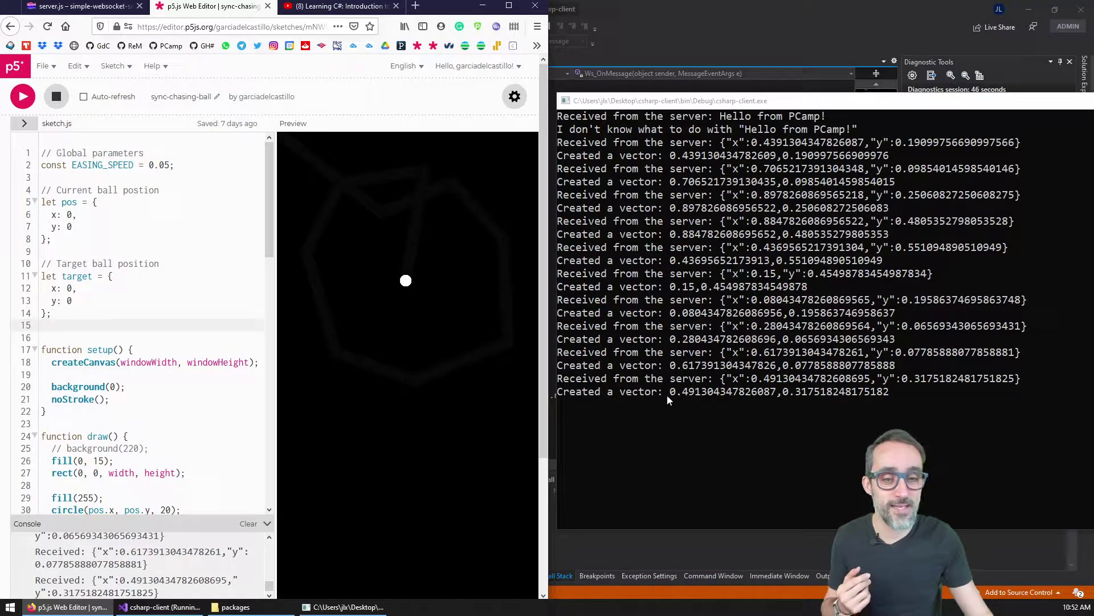
pyautogui.moveTo(669, 393); pyautogui.dragTo(689, 394)
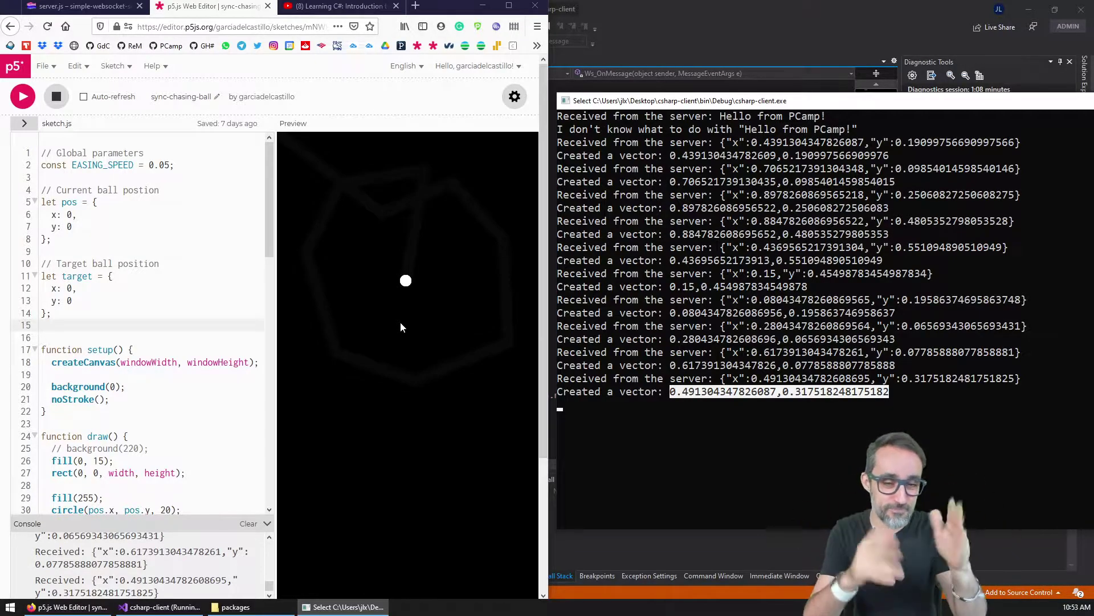
# - Play 'E.5b ASCII Art from the Command Line' from the Learning C# playlist, seeking to about 9:06
pyautogui.click(334, 7)
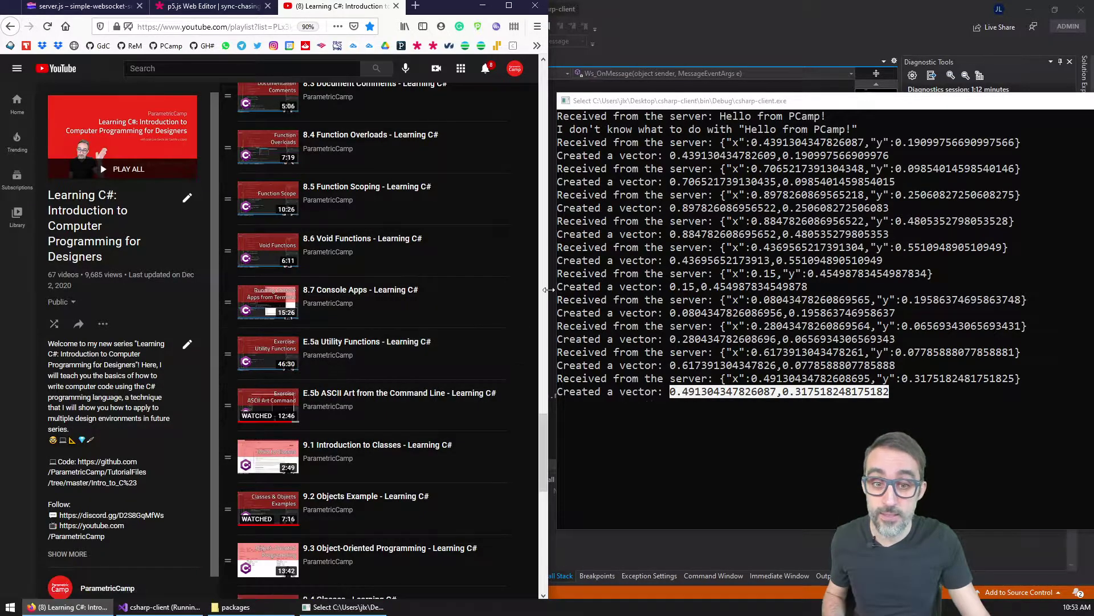
pyautogui.moveTo(546, 283); pyautogui.dragTo(589, 282)
pyautogui.hotkey('ctrl', '0')
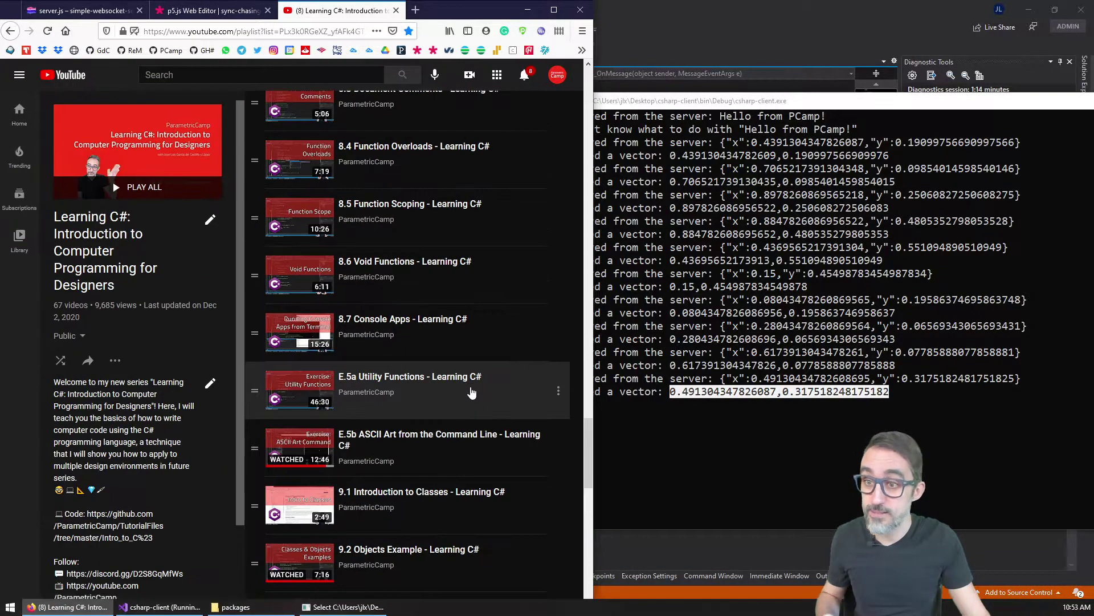
pyautogui.hotkey('ctrl', '-')
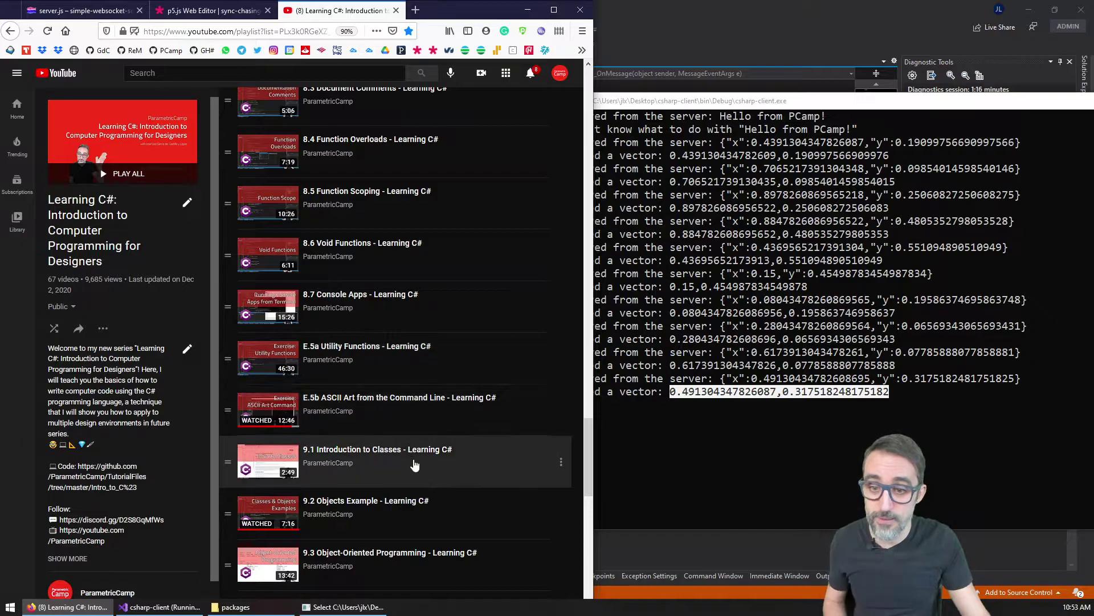
pyautogui.click(367, 403)
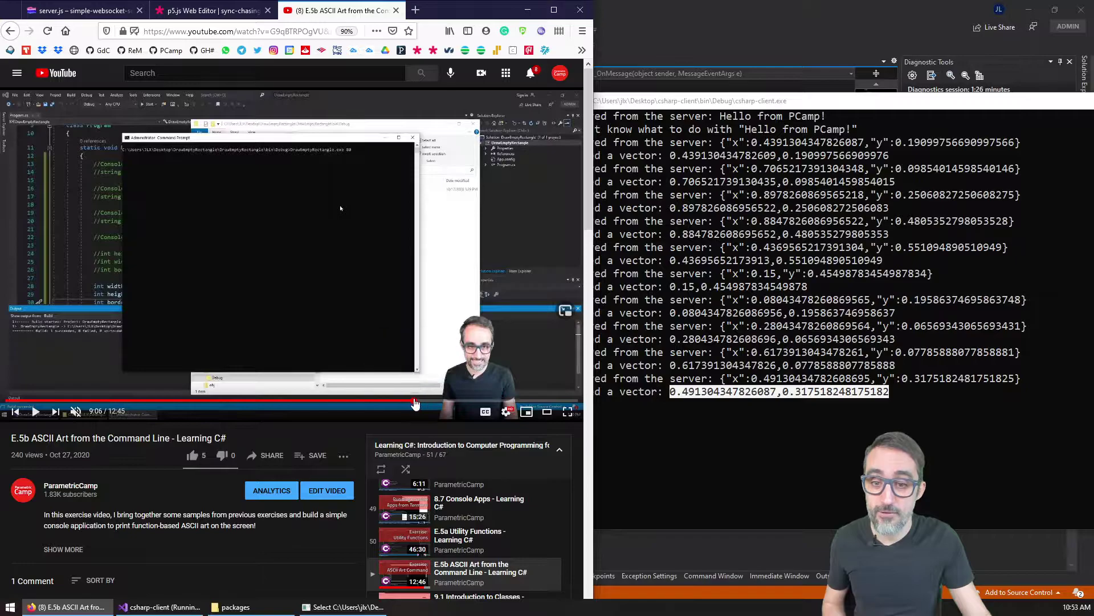
pyautogui.click(414, 402)
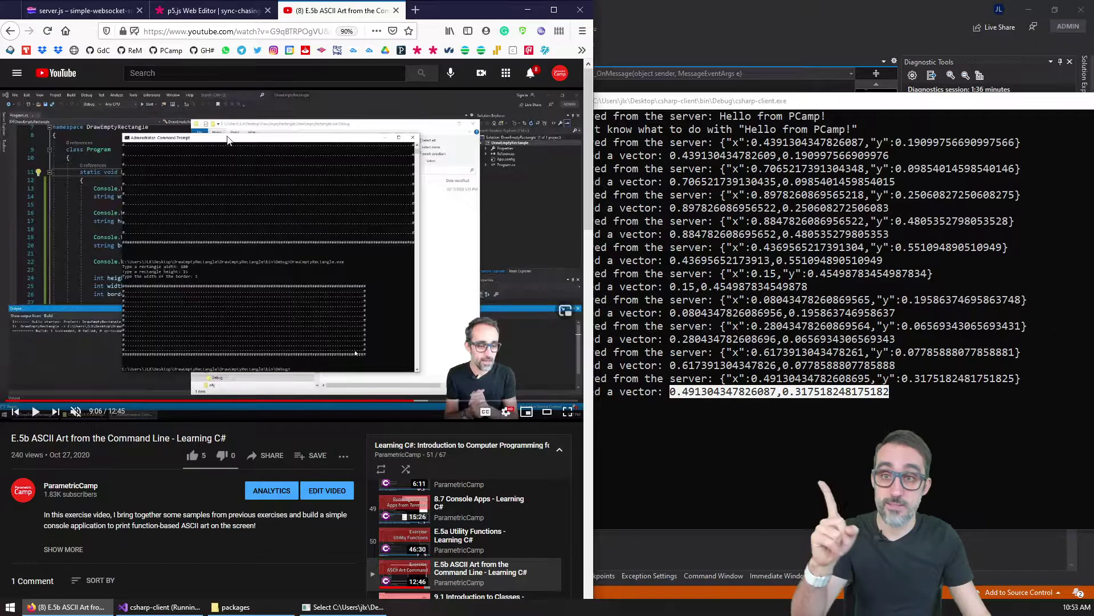
pyautogui.scroll(-1, 392, 379)
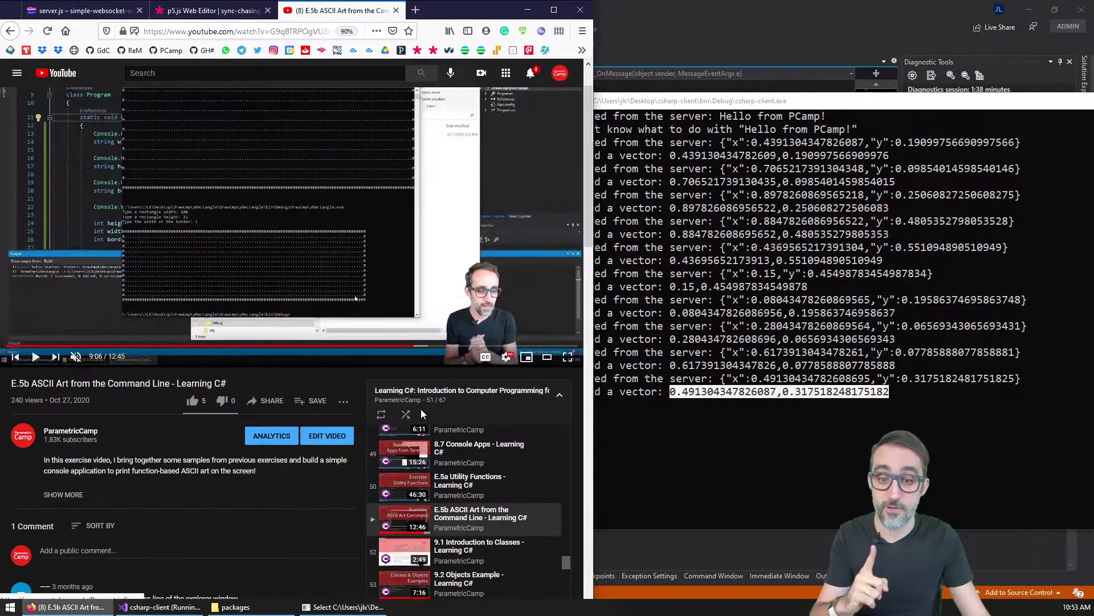
pyautogui.moveTo(466, 502)
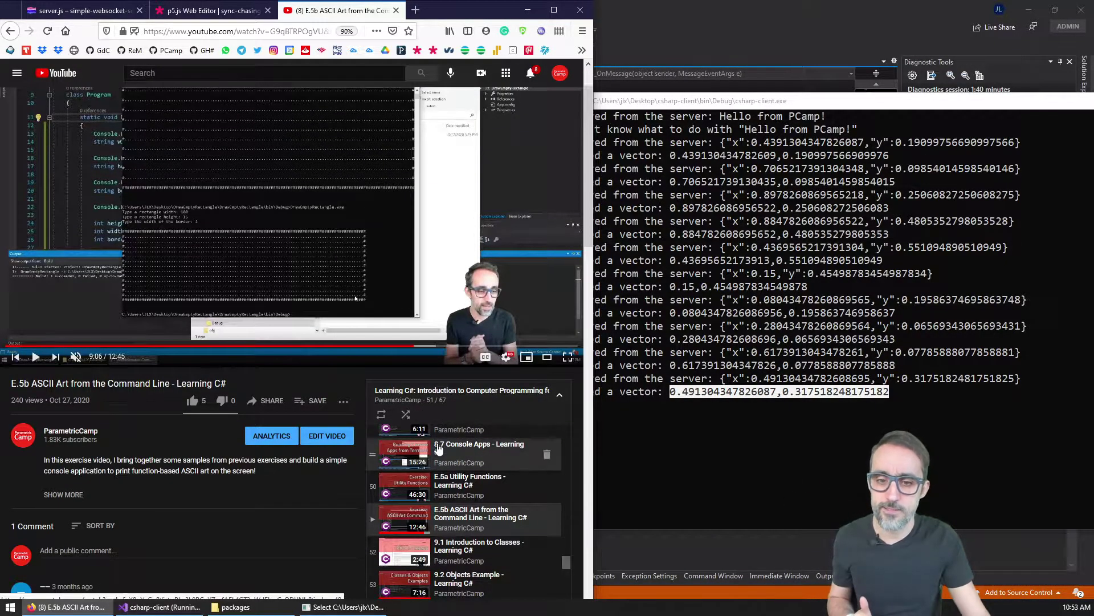
pyautogui.scroll(1, 454, 245)
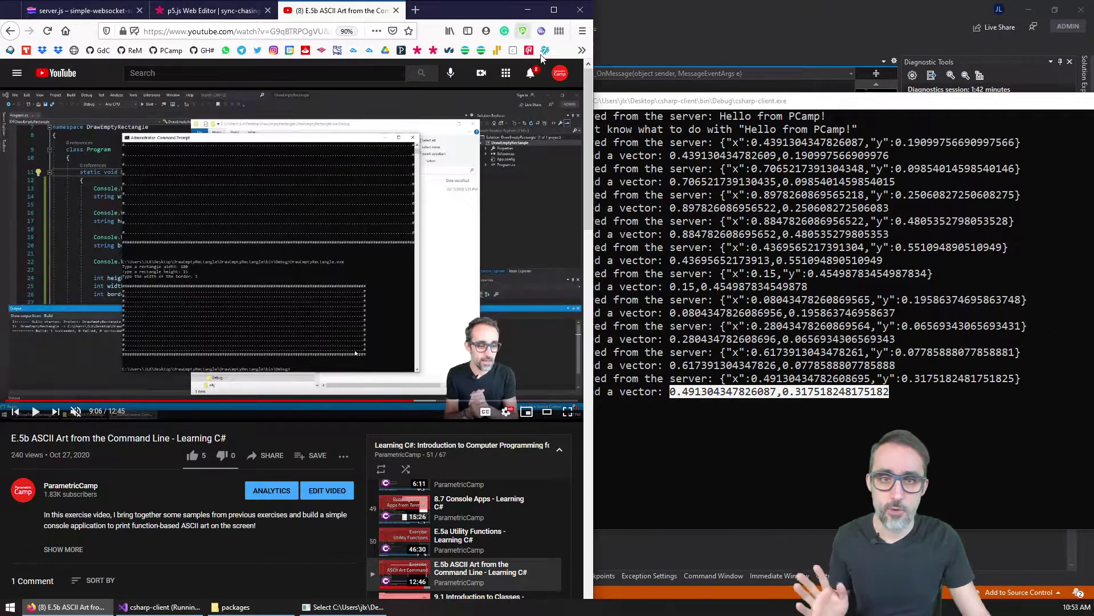
# - Paste the DrawEmptyRectangle method below Ws_OnMessage and review its size parameters
pyautogui.click(348, 607)
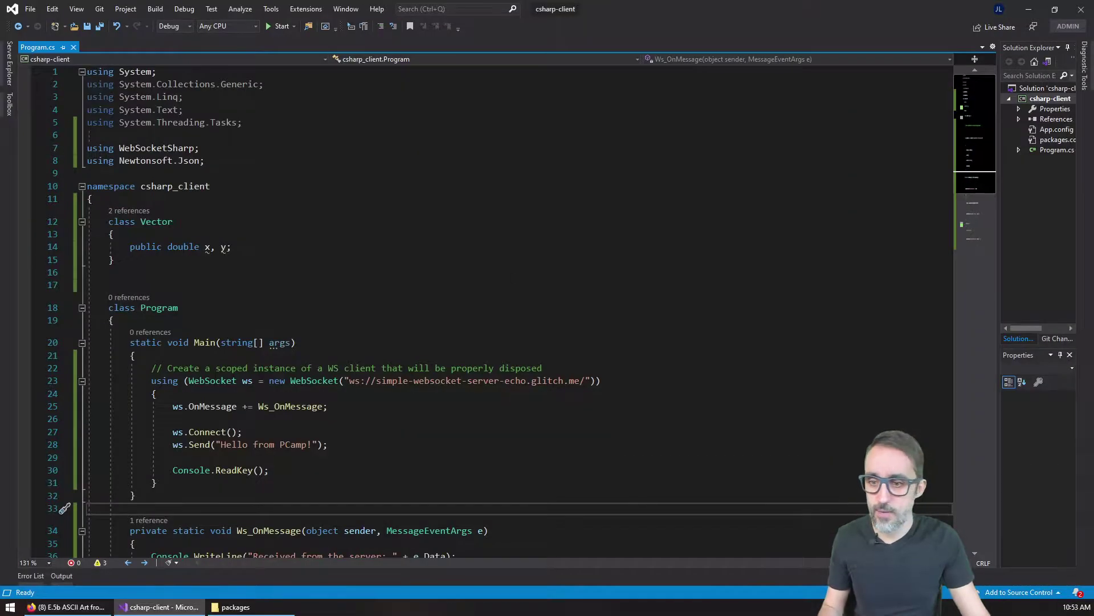
pyautogui.scroll(-5, 428, 342)
pyautogui.scroll(-5, 429, 342)
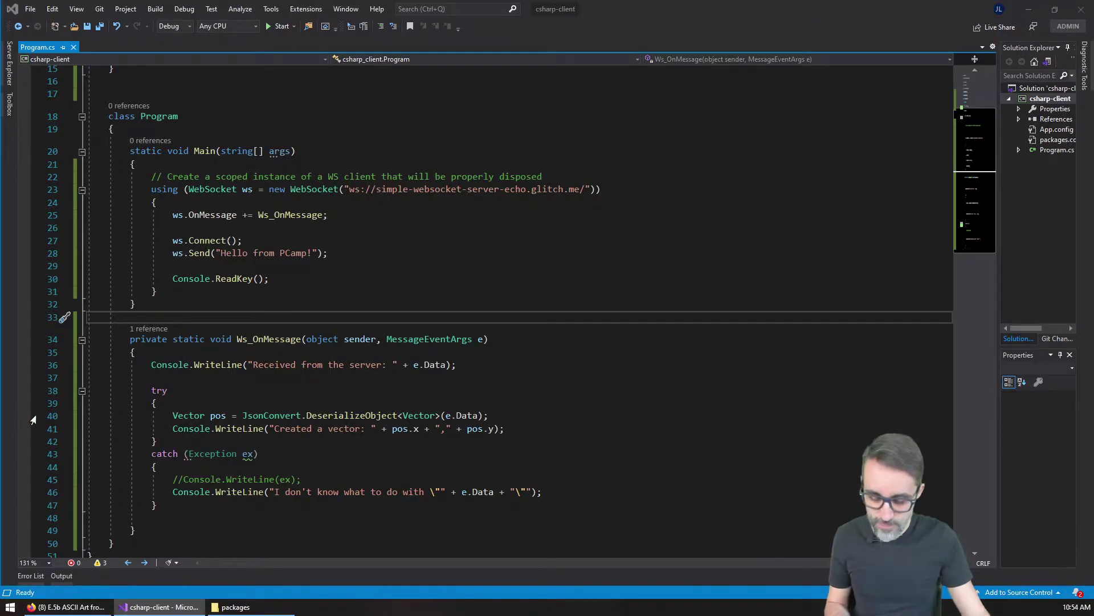
pyautogui.scroll(-4, 428, 342)
pyautogui.click(171, 378)
pyautogui.hotkey('ctrl', 'v')
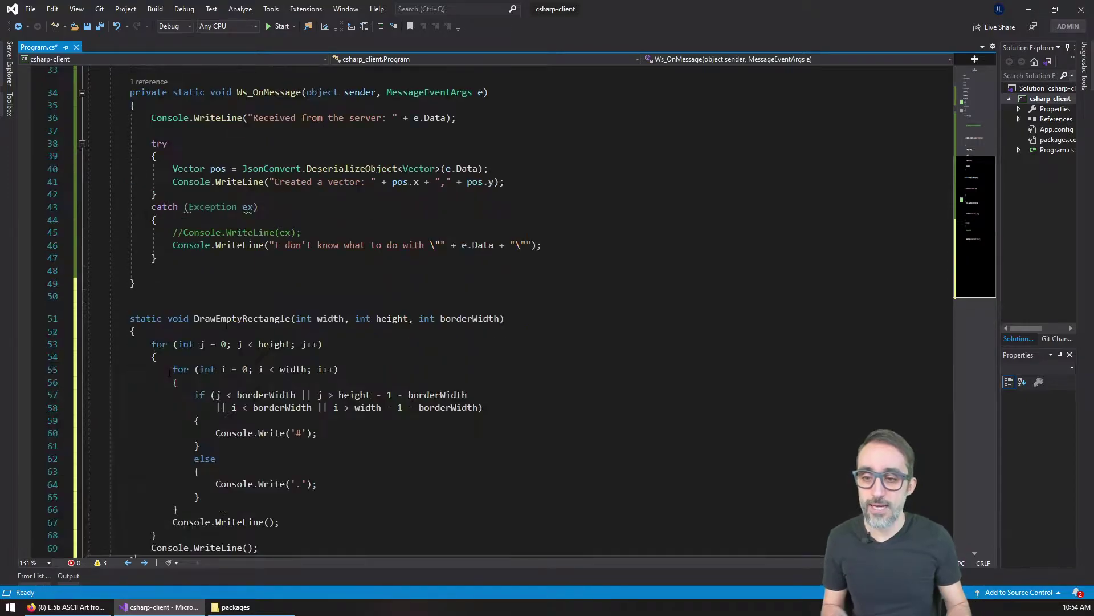
pyautogui.scroll(2, 428, 342)
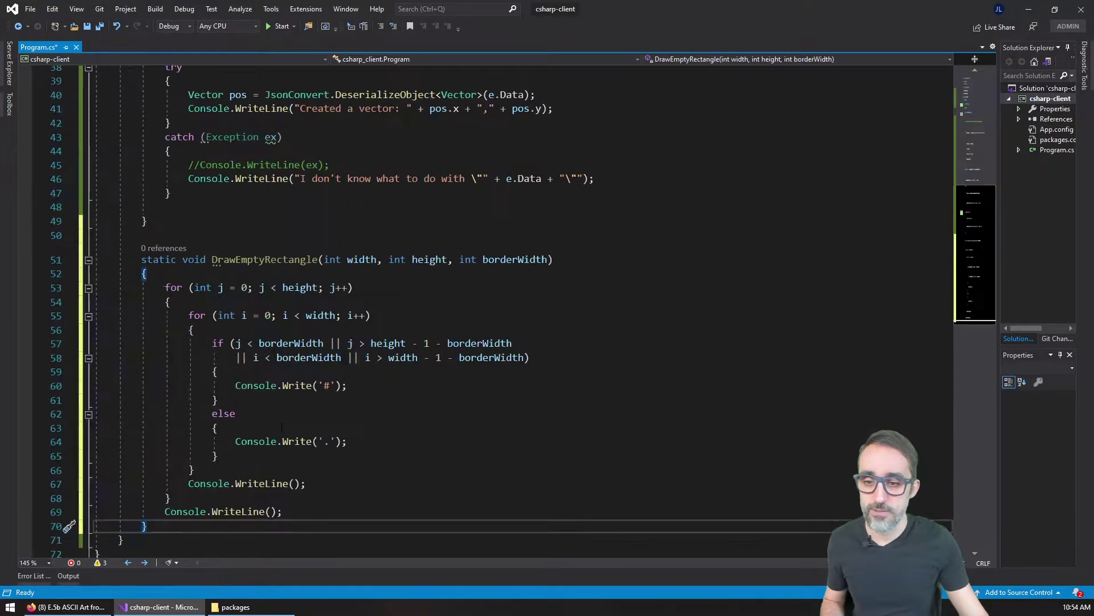
pyautogui.doubleClick(361, 259)
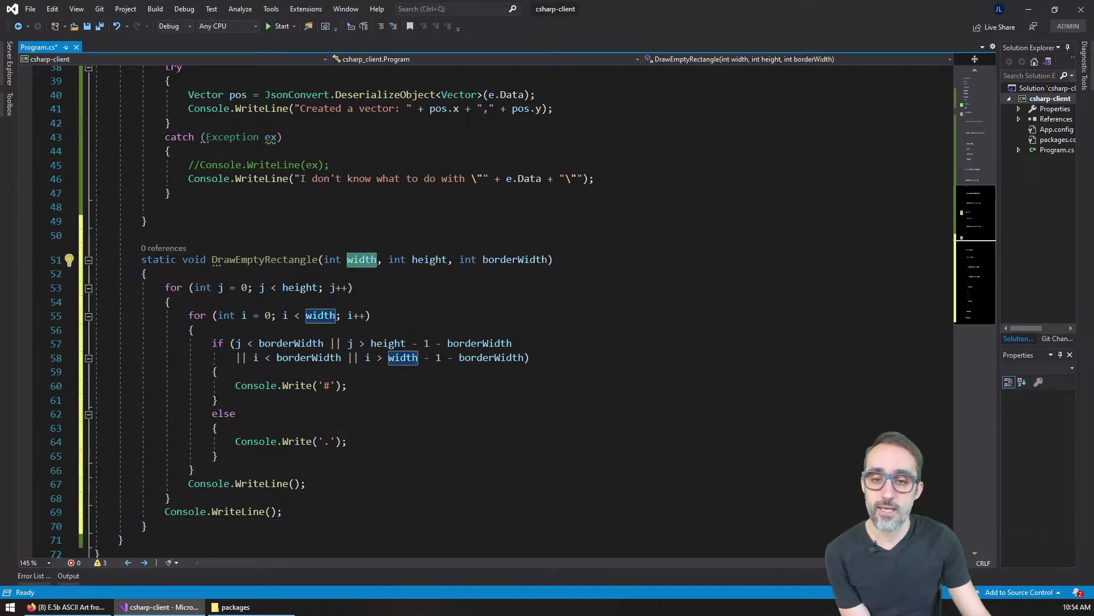
pyautogui.doubleClick(428, 260)
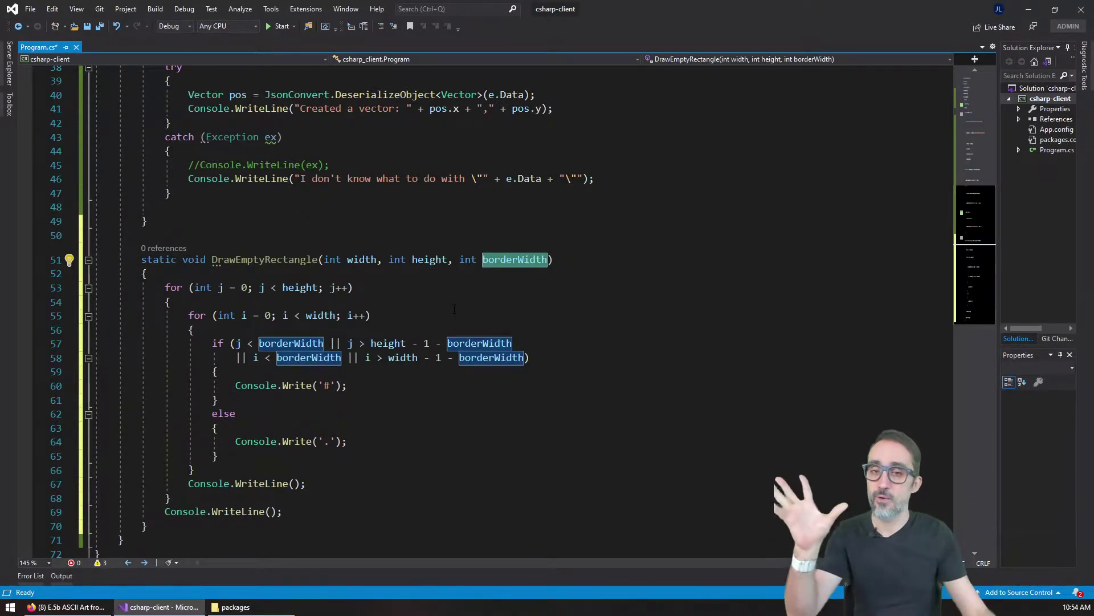
pyautogui.scroll(8, 427, 342)
pyautogui.scroll(6, 428, 343)
pyautogui.scroll(3, 496, 280)
# - Start a DrawEmptyRectangle(50, 15, 1) call as the first line of Main
pyautogui.click(256, 379)
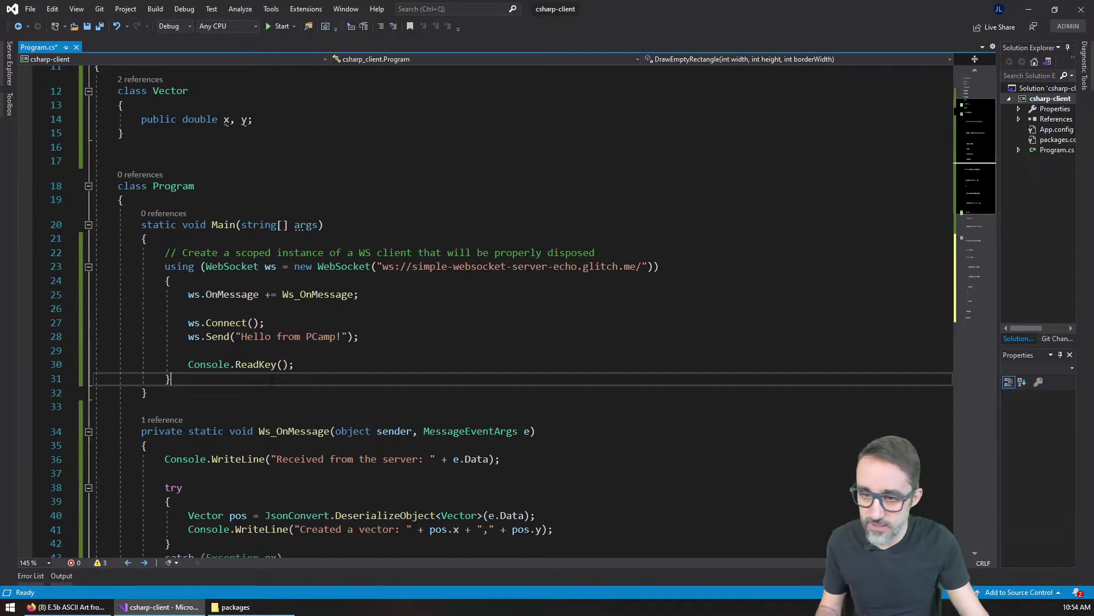
pyautogui.click(257, 239)
pyautogui.press('Return')
pyautogui.press('Return')
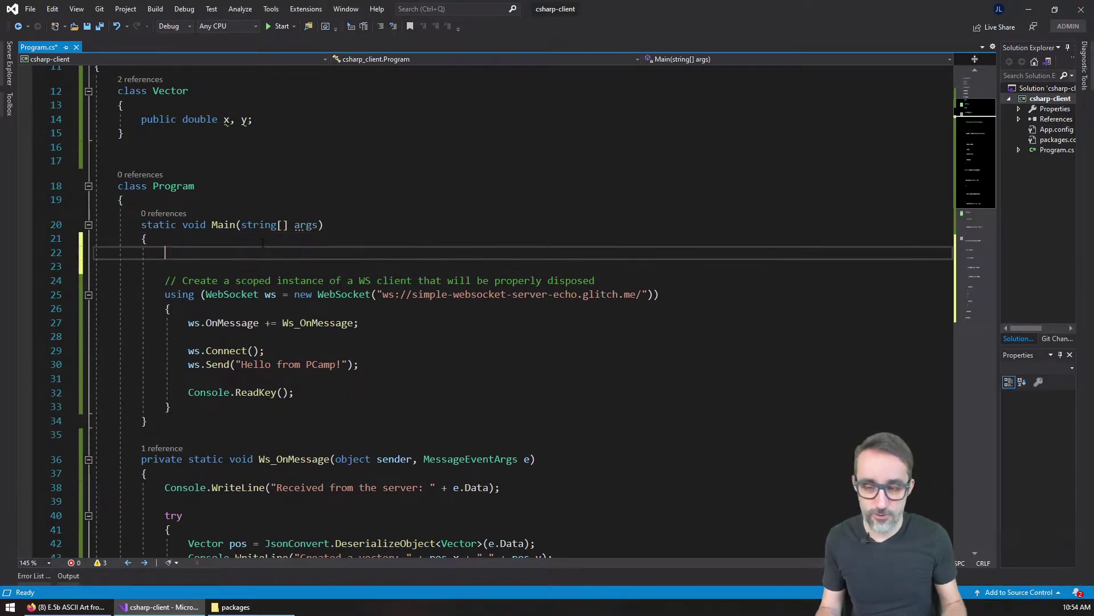
pyautogui.write('Draw')
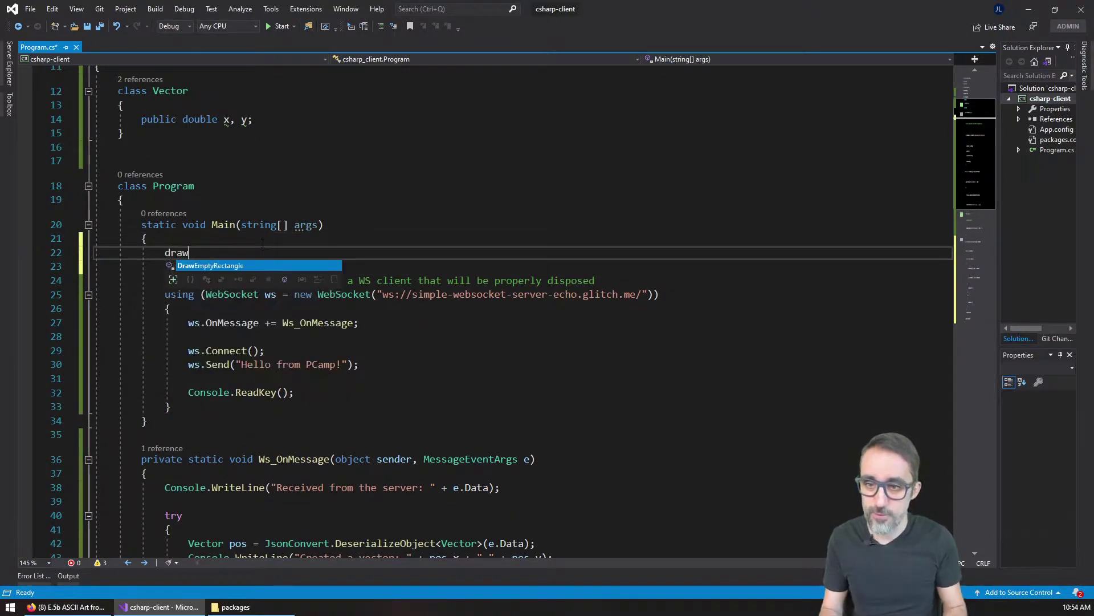
pyautogui.press('Tab')
pyautogui.write('(')
pyautogui.hotkey('ctrl', 'space')
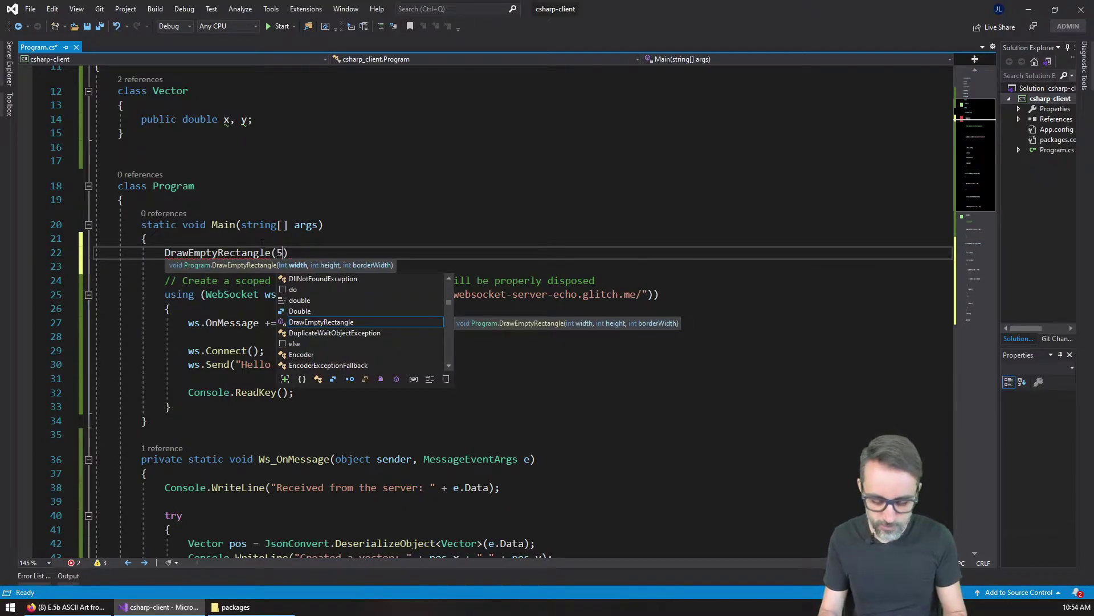
pyautogui.write('0, ')
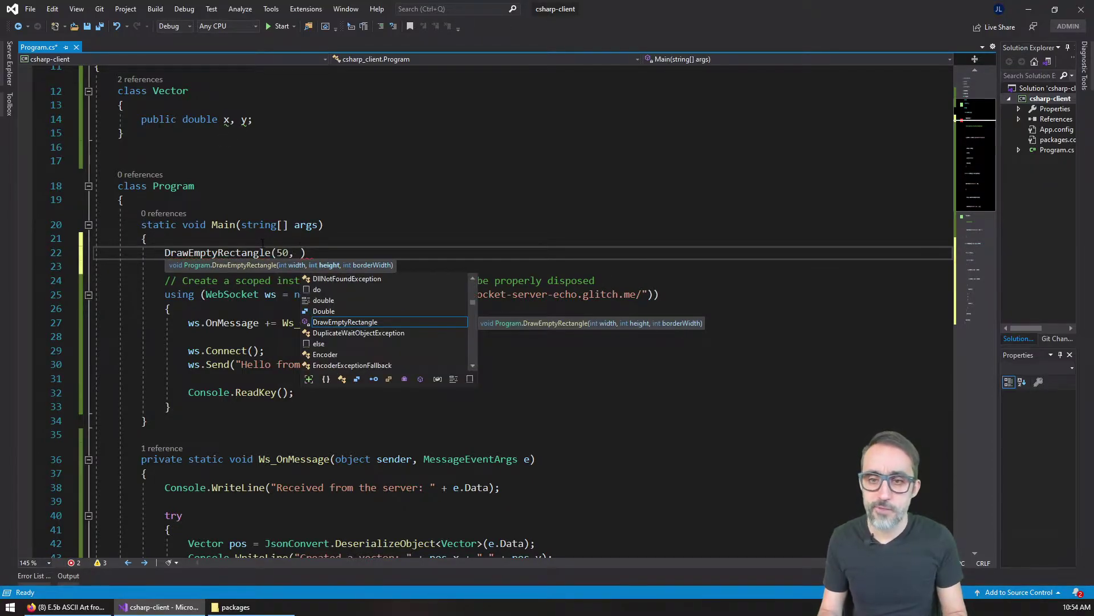
pyautogui.write('15, ')
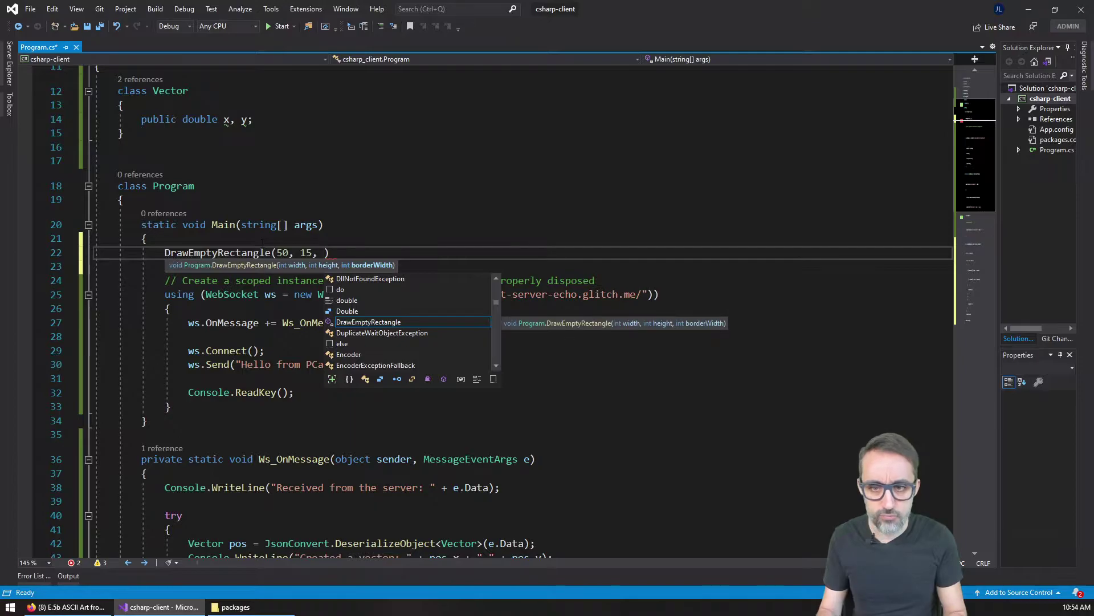
pyautogui.write('1);')
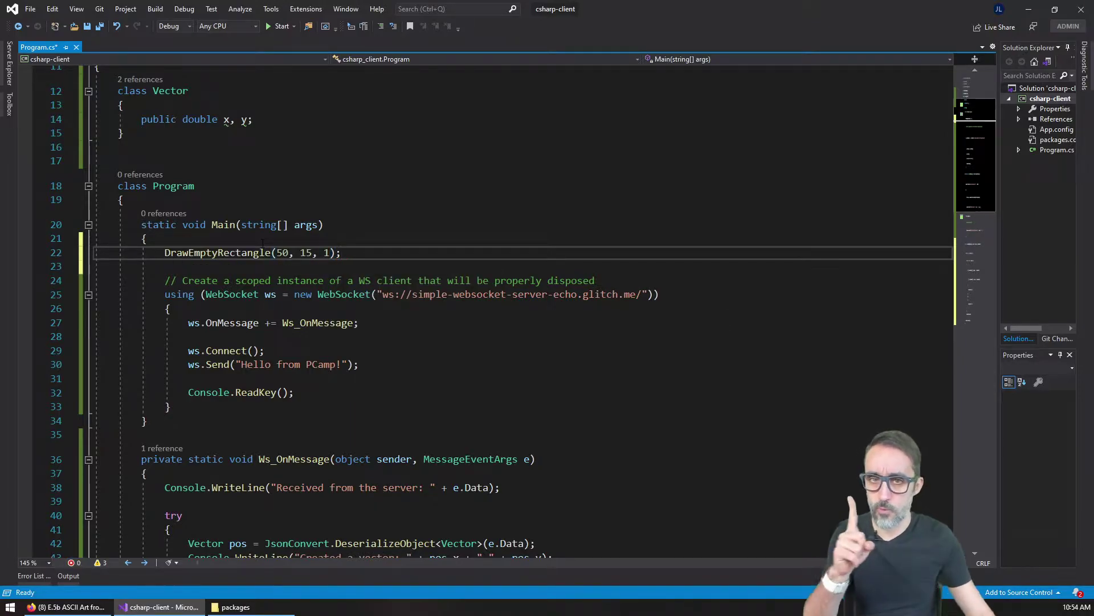
# - Run the client to check its 50-by-15 # rectangle, then close the console to stop debugging
pyautogui.click(276, 25)
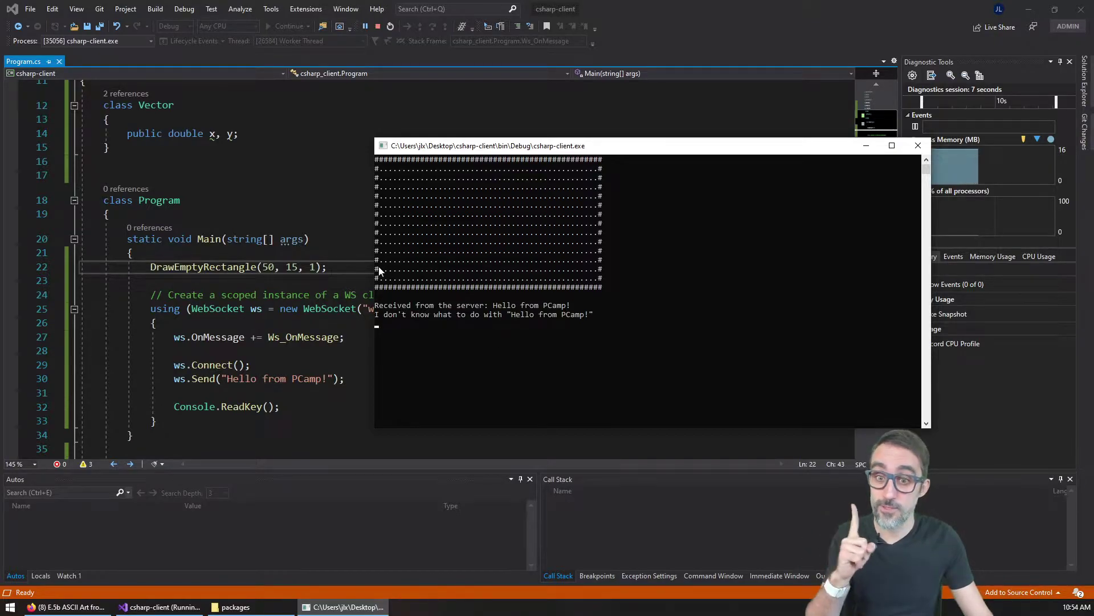
pyautogui.moveTo(458, 151); pyautogui.dragTo(520, 152)
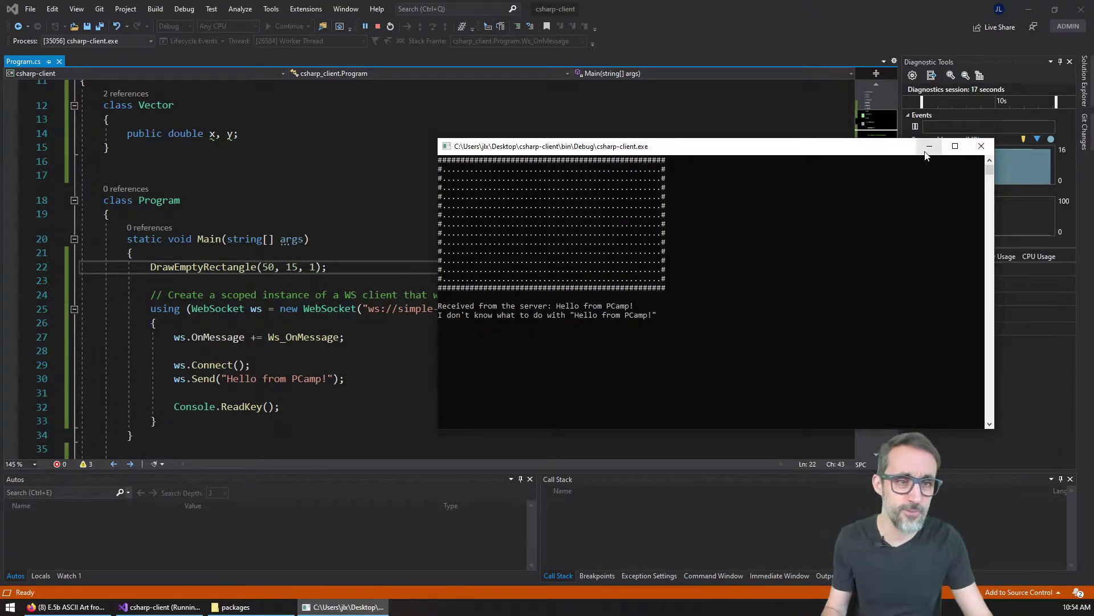
pyautogui.click(981, 147)
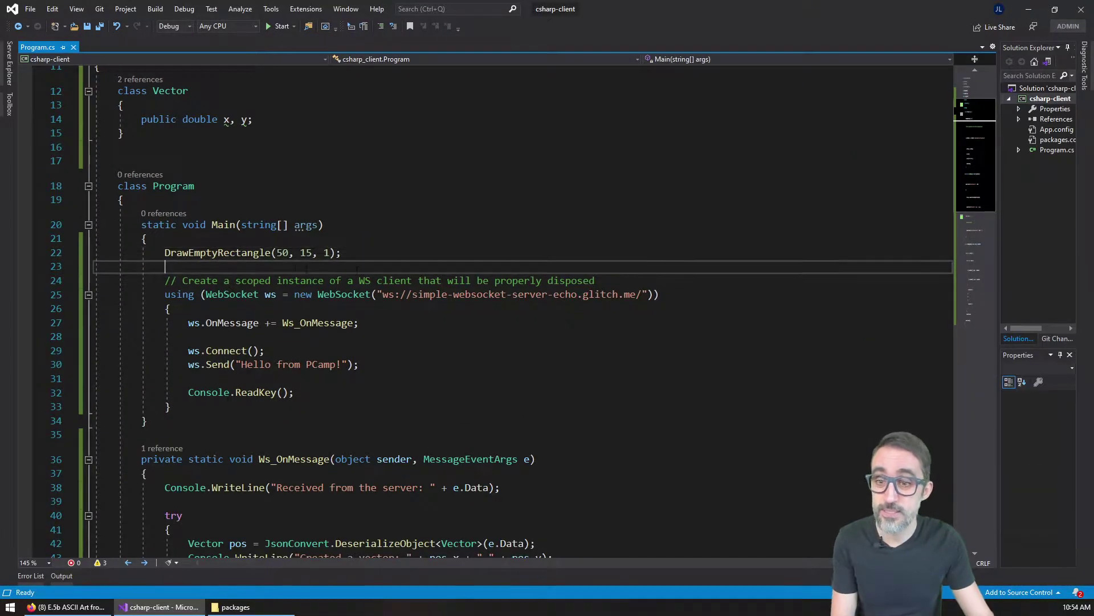
# - Delete the rectangle call from Main and rename the method DrawDot with double xpos, ypos parameters
pyautogui.hotkey('shift', 'End')
pyautogui.press('Delete')
pyautogui.scroll(-10, 513, 300)
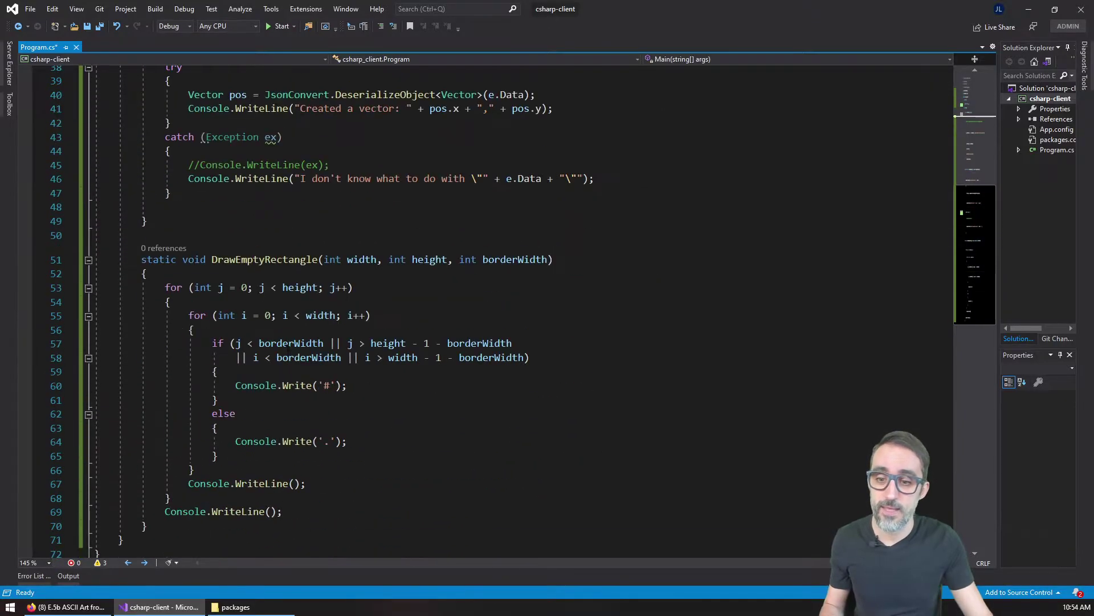
pyautogui.scroll(-4, 514, 300)
pyautogui.scroll(-3, 513, 299)
pyautogui.scroll(-1, 297, 358)
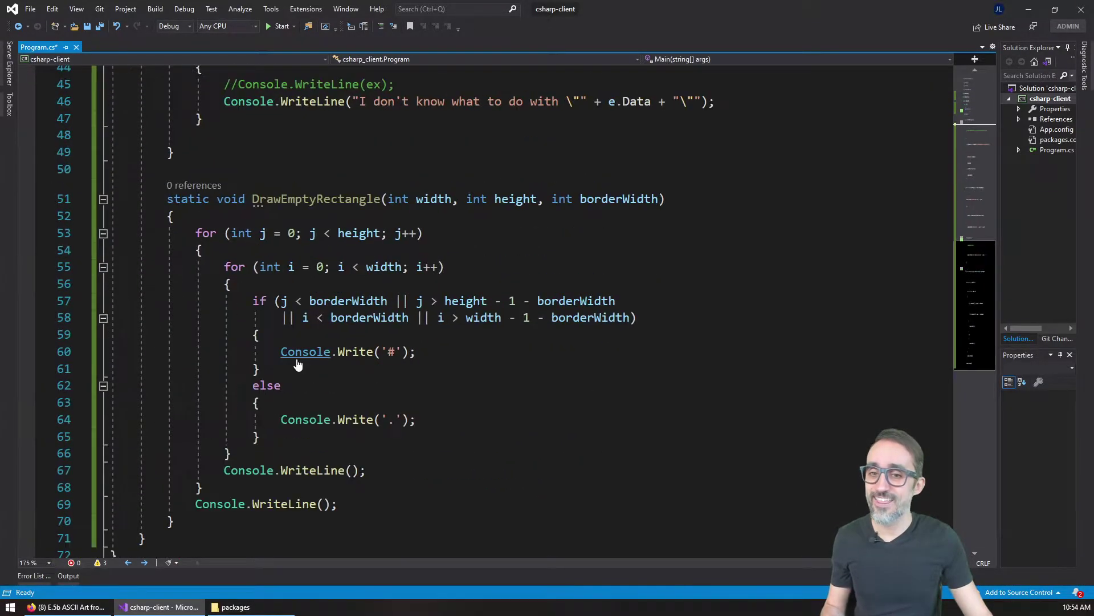
pyautogui.doubleClick(265, 175)
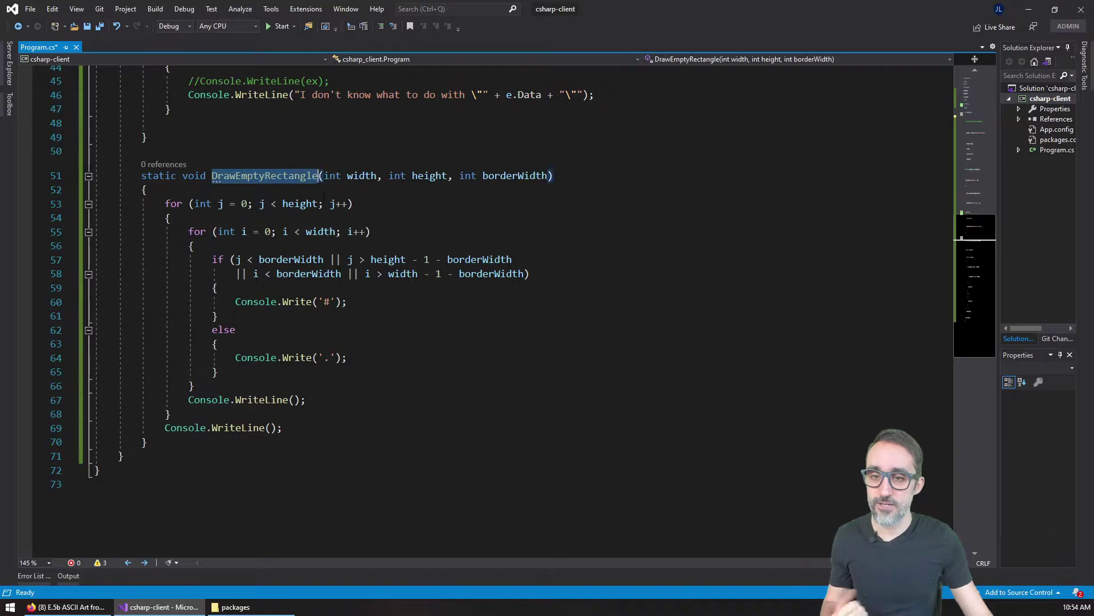
pyautogui.write('DrawDot(i')
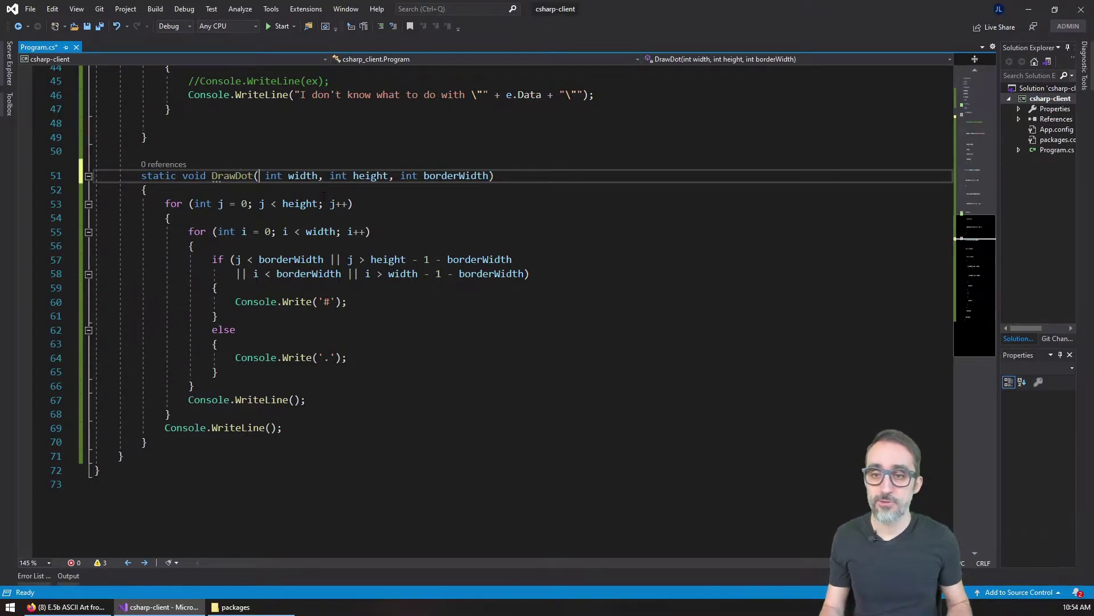
pyautogui.write(' in')
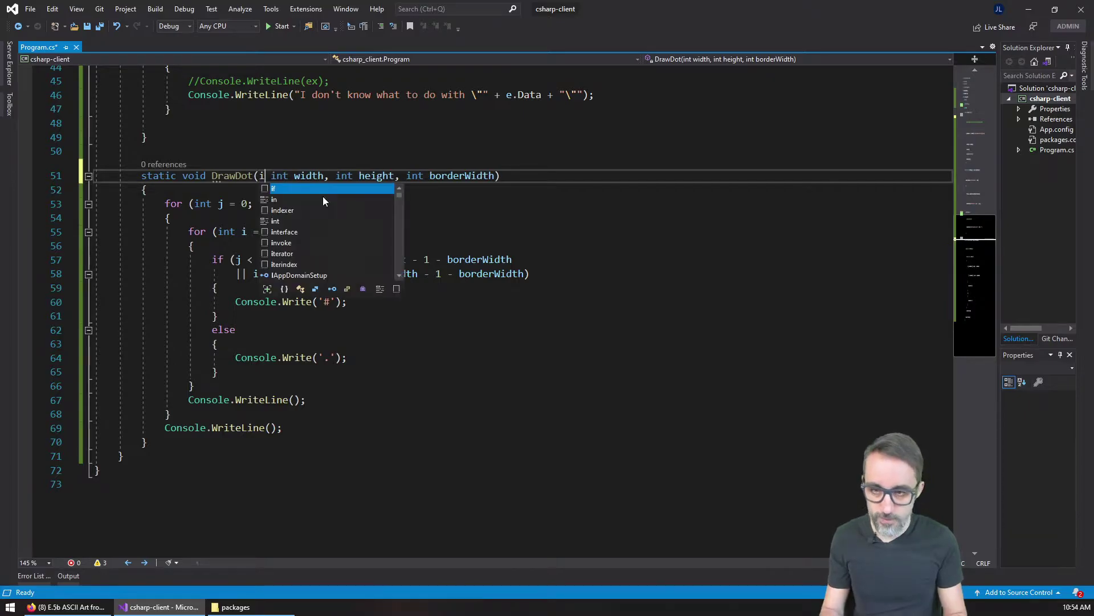
pyautogui.press('BackSpace')
pyautogui.press('BackSpace')
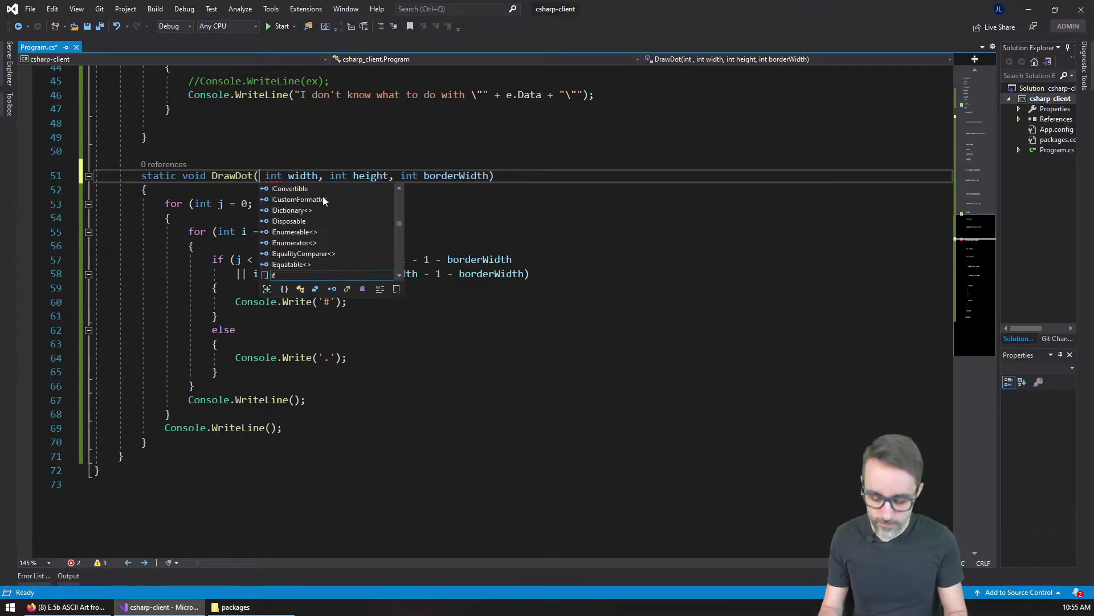
pyautogui.write('double ')
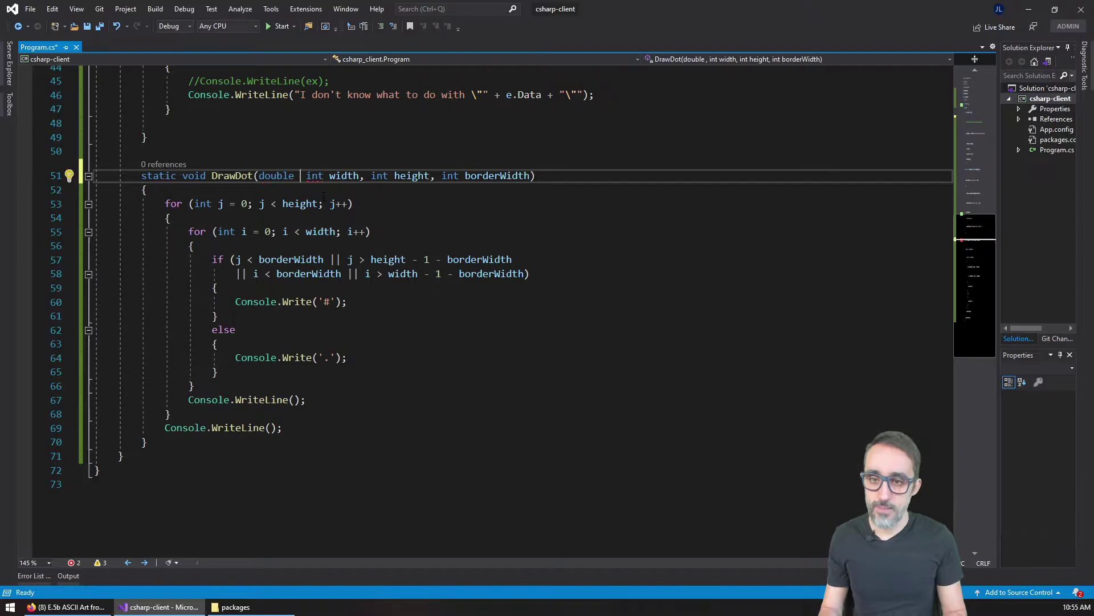
pyautogui.write('xy')
pyautogui.press('BackSpace')
pyautogui.press('BackSpace')
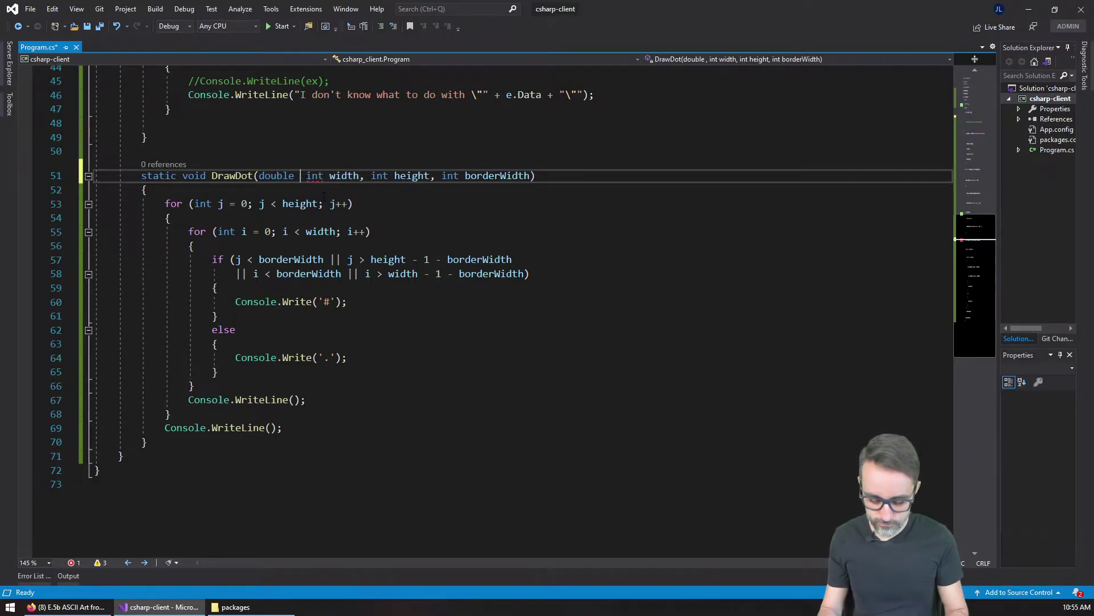
pyautogui.write('xposN')
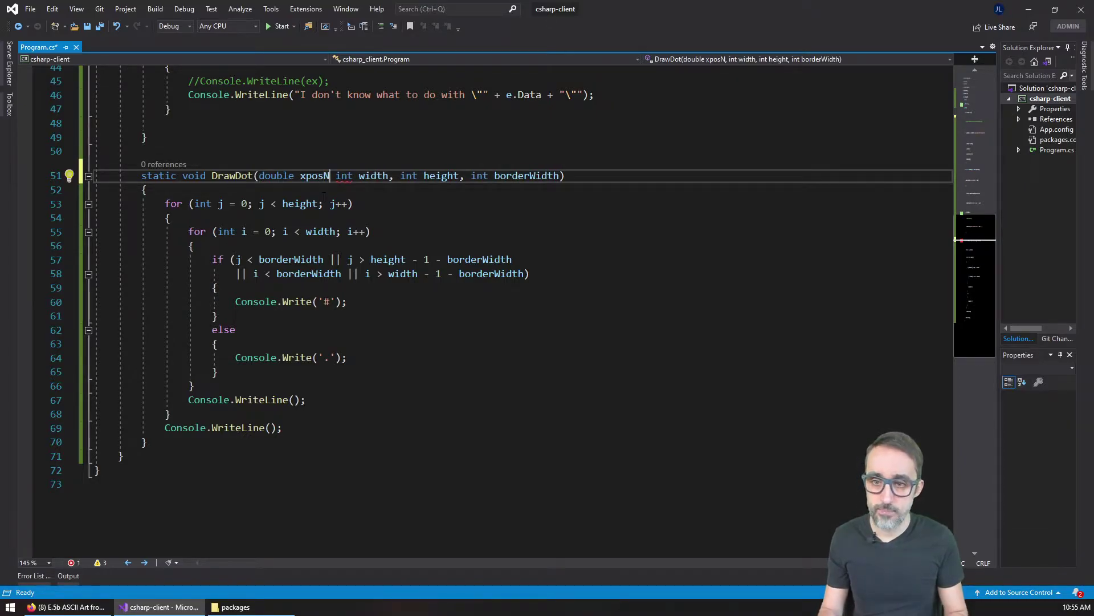
pyautogui.write(', double ')
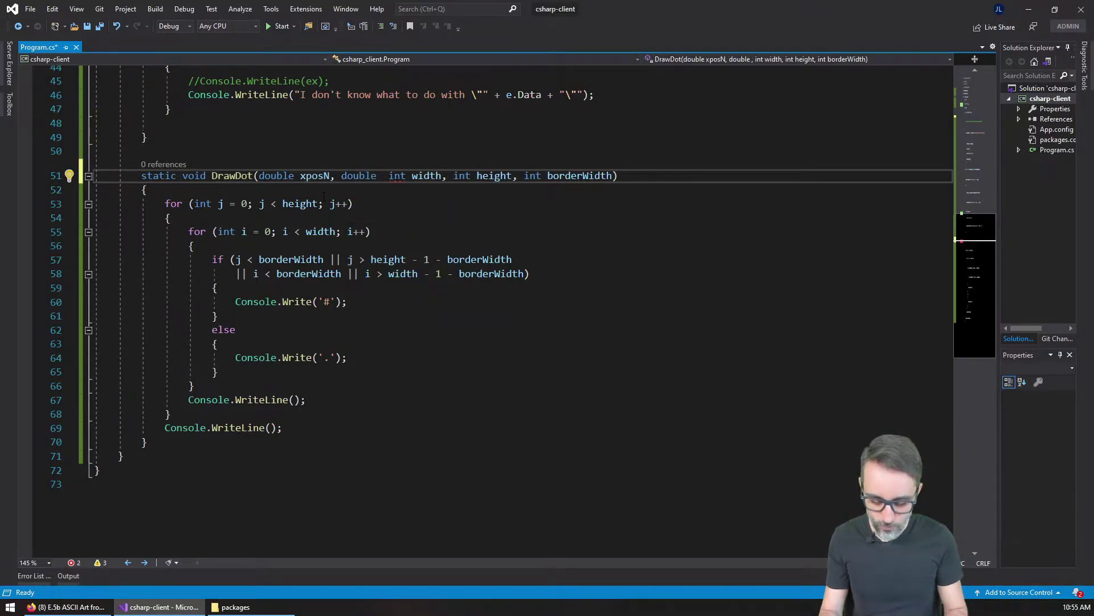
pyautogui.write('ypos,')
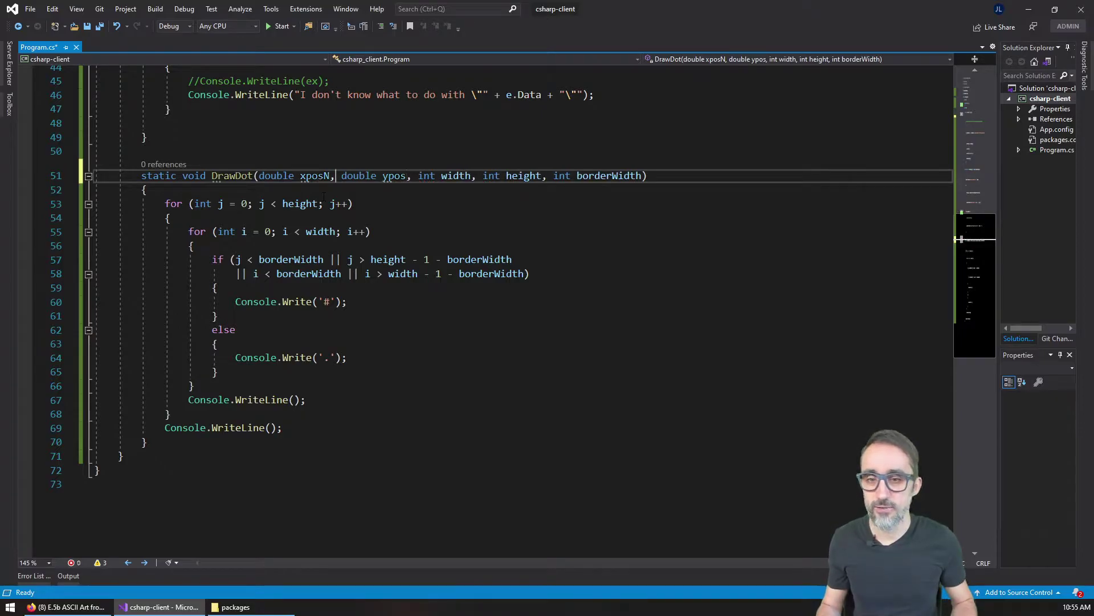
pyautogui.press('Left')
pyautogui.press('BackSpace')
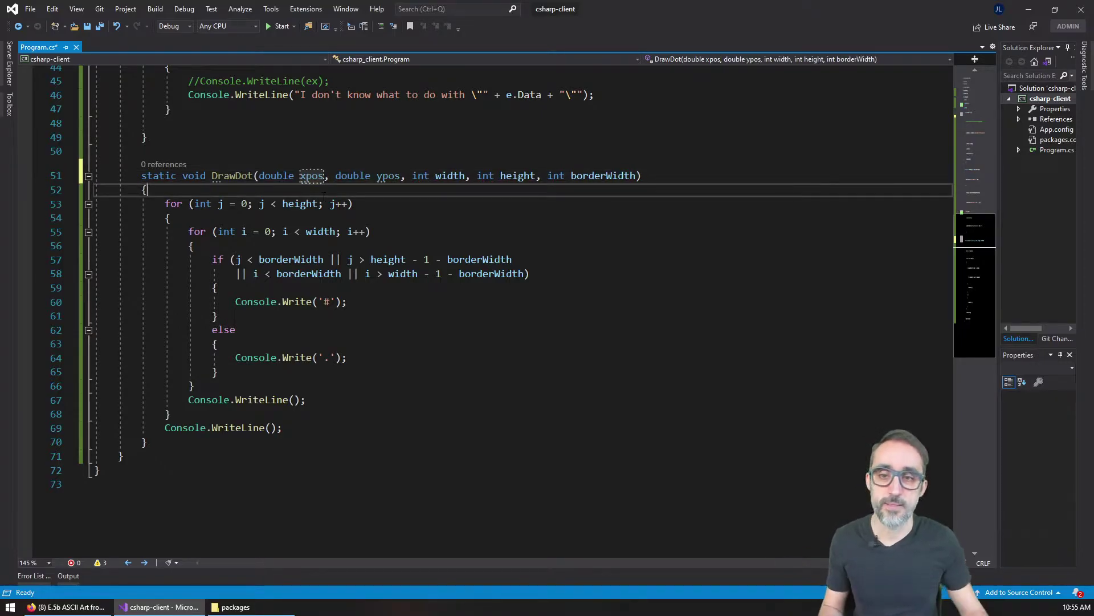
# - Review the xpos, ypos, width, height and borderWidth parameters and add blank lines in DrawDot's body
pyautogui.doubleClick(311, 175)
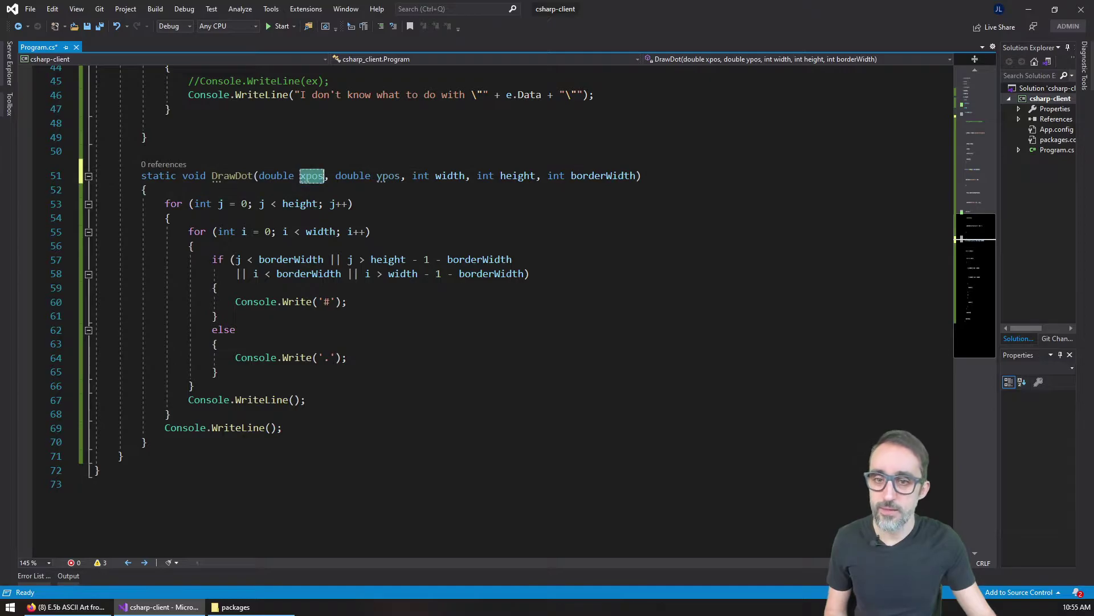
pyautogui.doubleClick(386, 175)
pyautogui.doubleClick(449, 175)
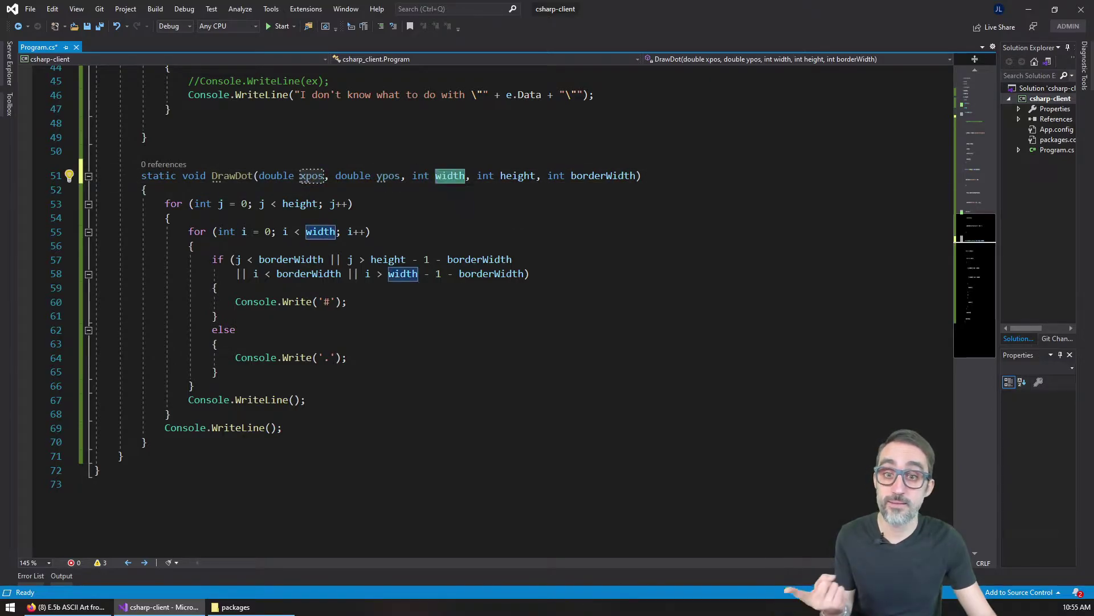
pyautogui.click(518, 175)
pyautogui.doubleClick(603, 175)
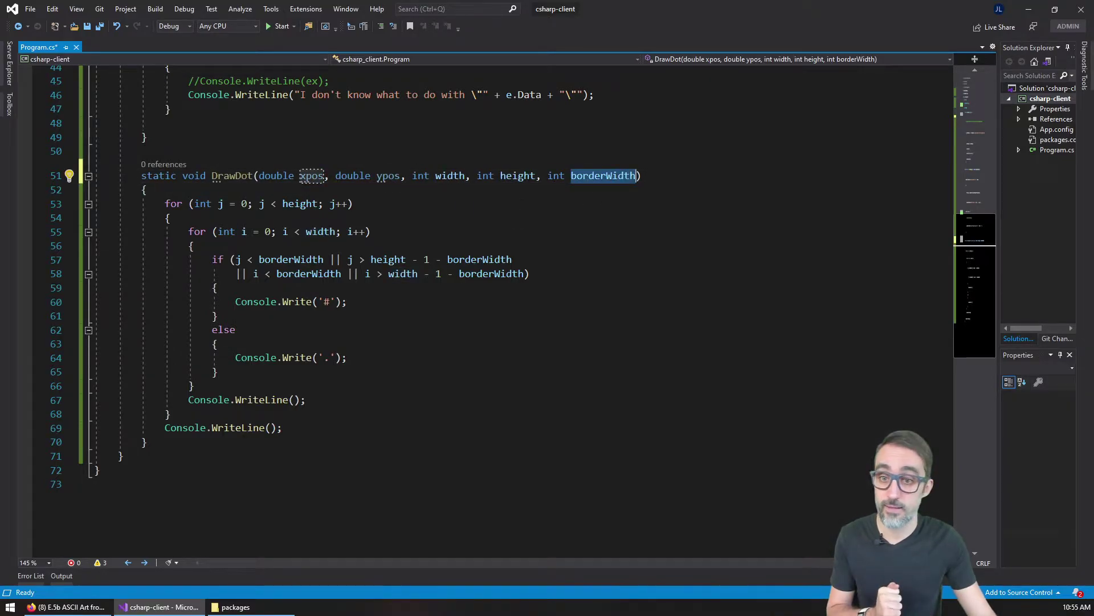
pyautogui.click(505, 190)
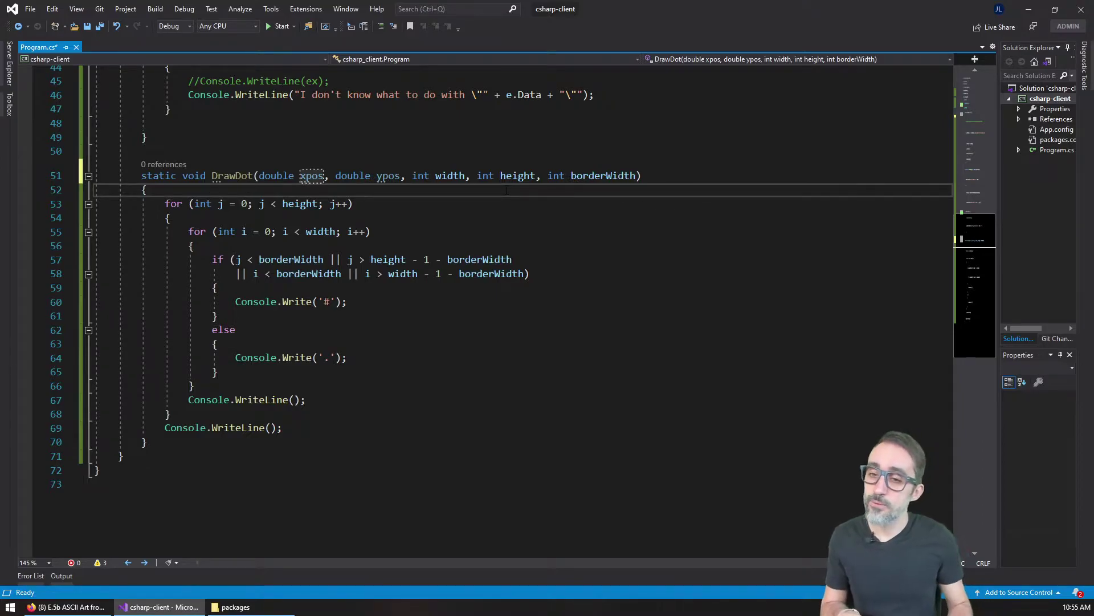
pyautogui.press('Return')
pyautogui.press('Return')
pyautogui.write('// Convert from normalized coordinates to "Character" coordinates')
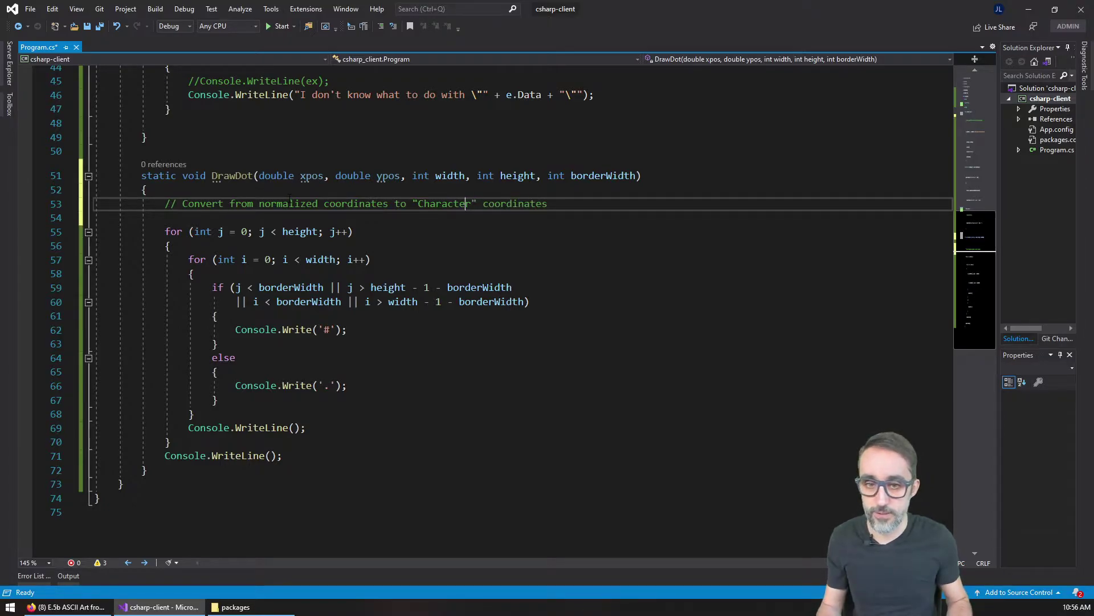
# - Below the normalized-to-character comment, add the int x conversion rounding xpos times width
pyautogui.hotkey('ctrl', 'shift', 'Left')
pyautogui.write('pixel')
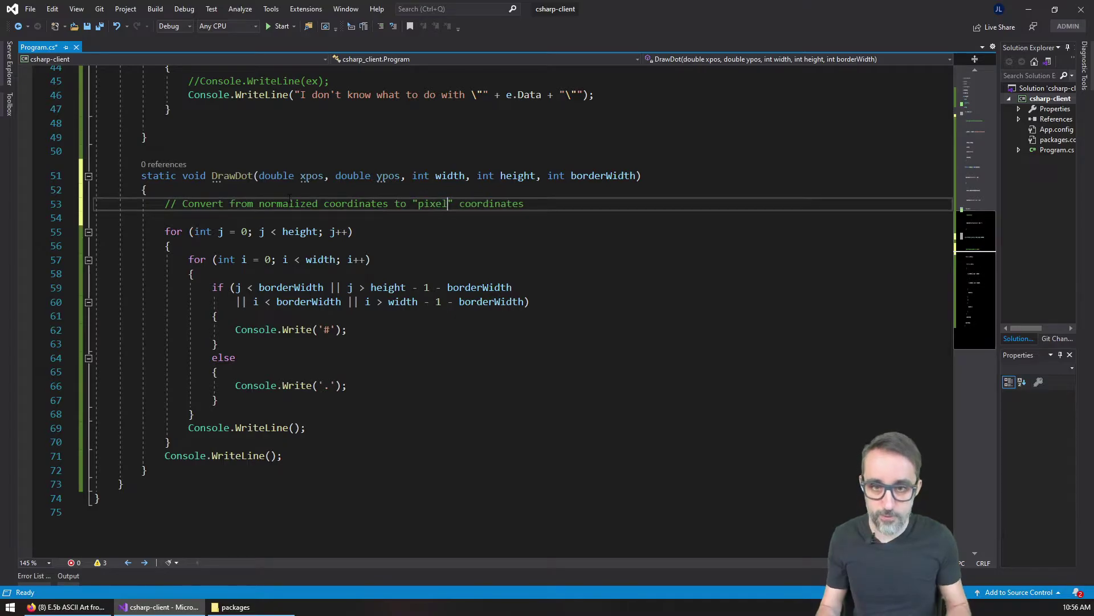
pyautogui.press('End')
pyautogui.press('Return')
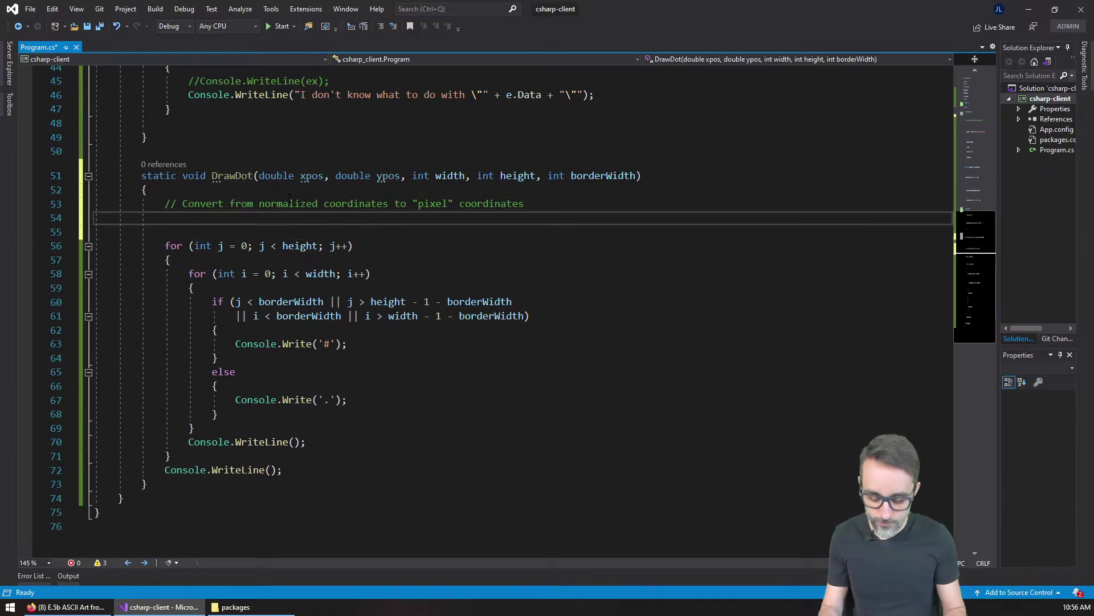
pyautogui.write('int x = ')
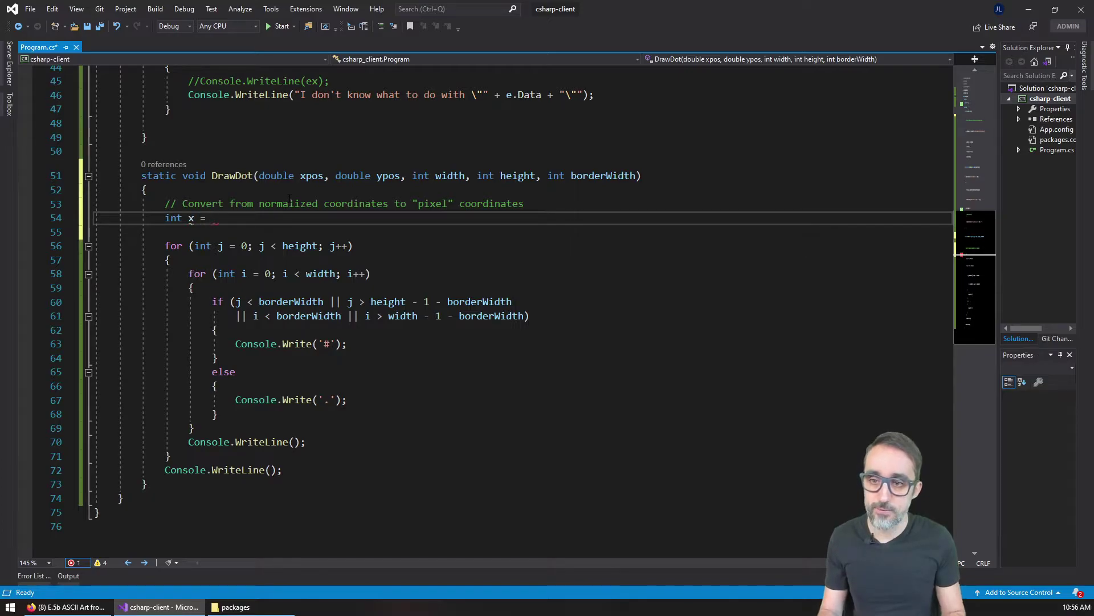
pyautogui.write('Math.')
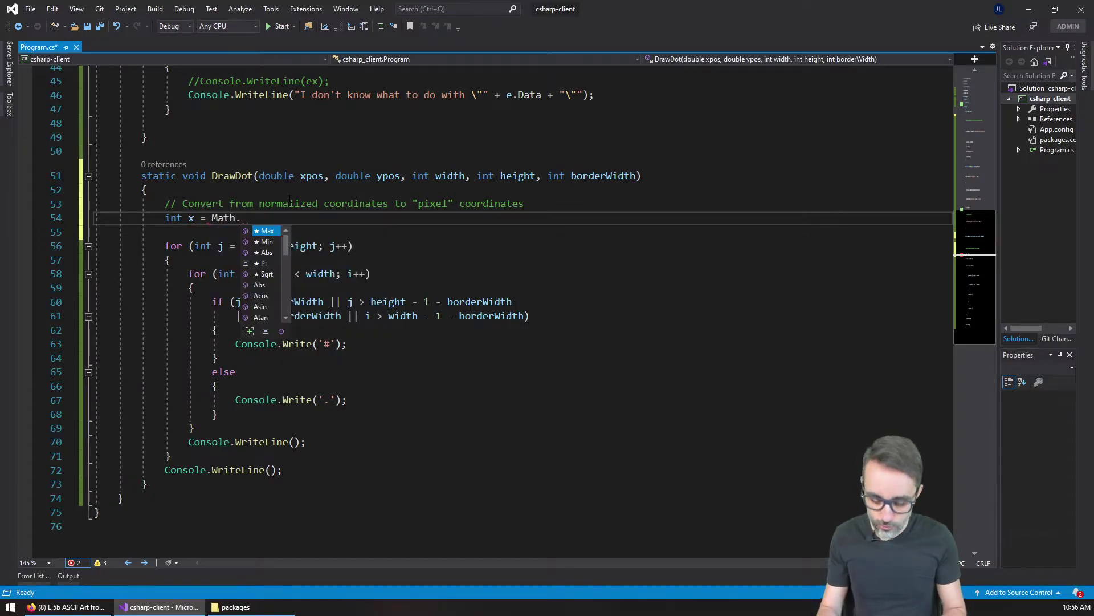
pyautogui.write('Round(')
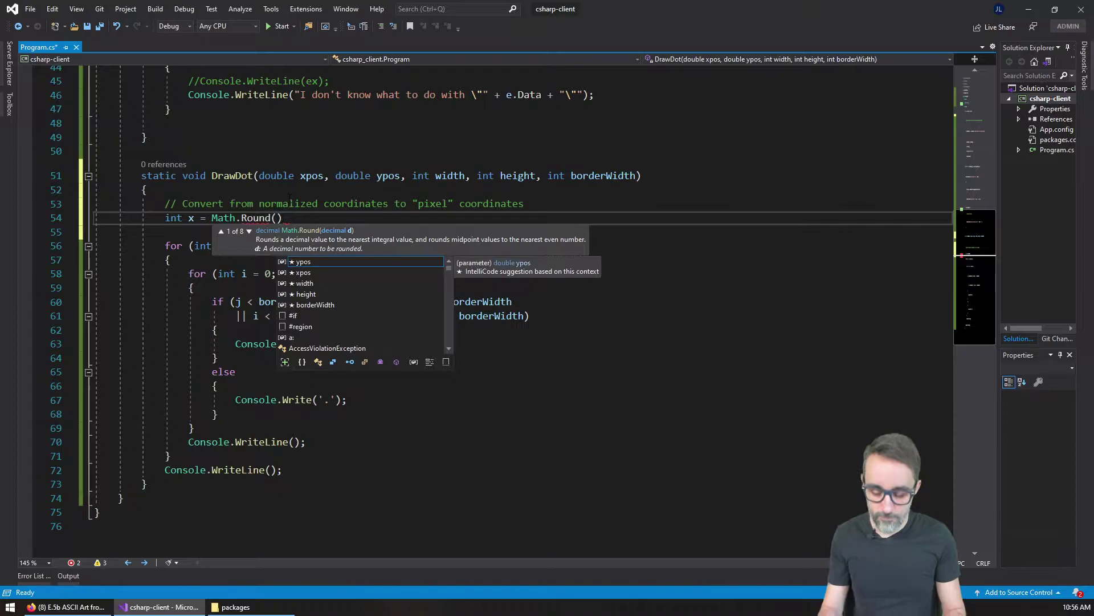
pyautogui.write('xpos')
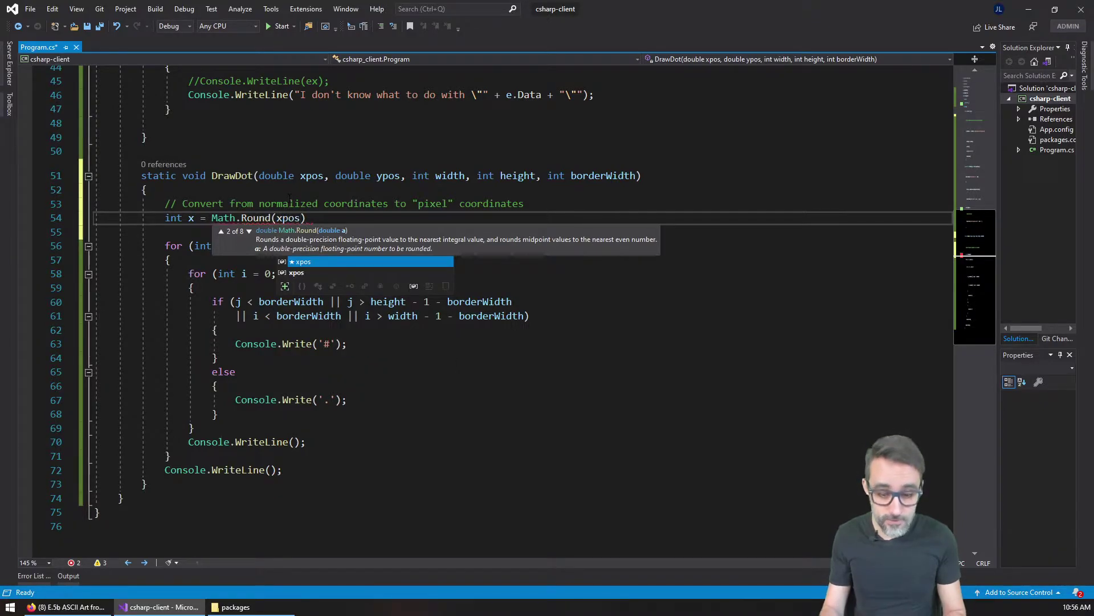
pyautogui.write(' * width)')
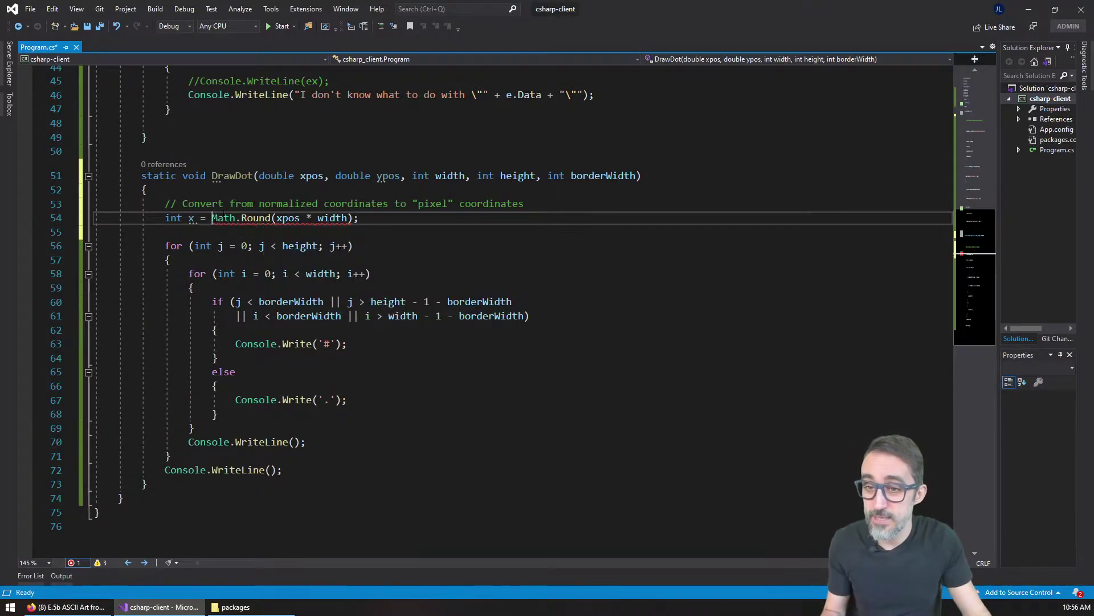
pyautogui.write('(int')
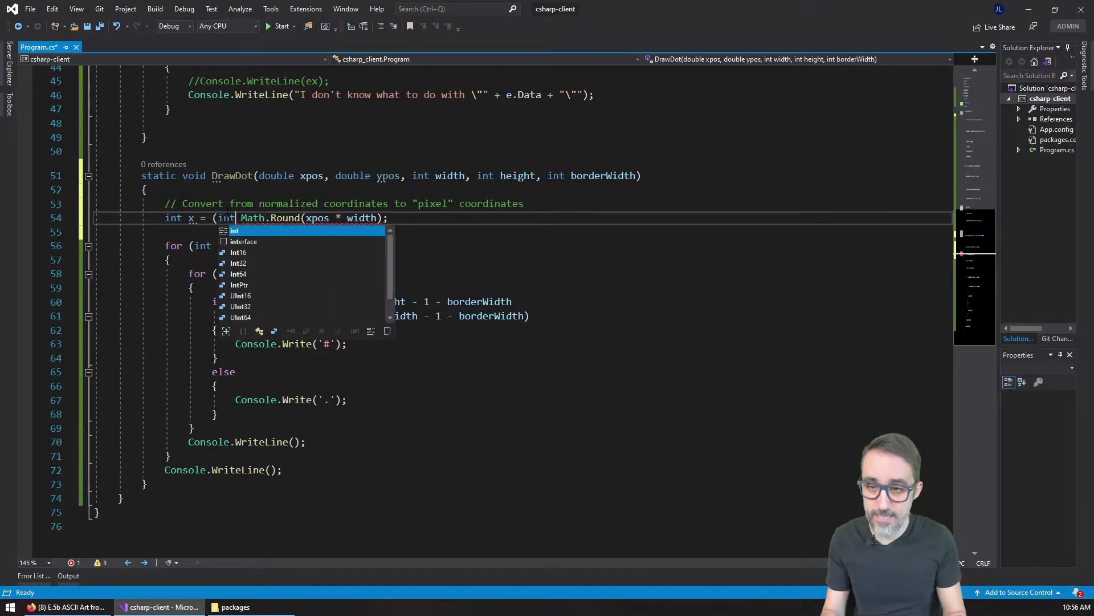
pyautogui.write(')')
# - Add 'int y = (int)Math.Round(ypos * height);' and remove IntelliSense's extra parentheses
pyautogui.doubleClick(291, 219)
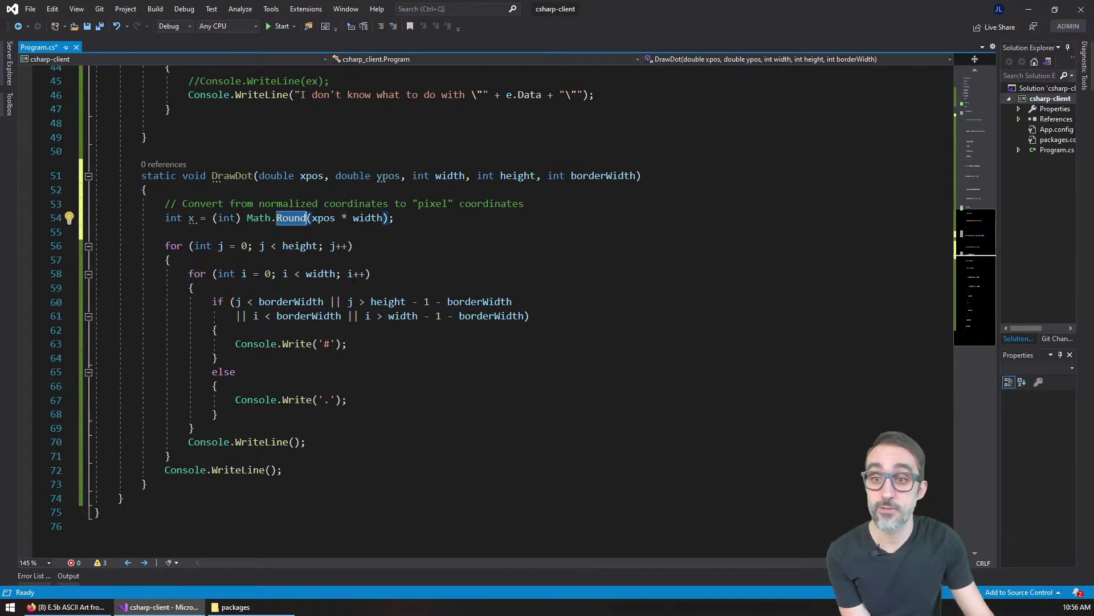
pyautogui.doubleClick(227, 219)
pyautogui.click(403, 219)
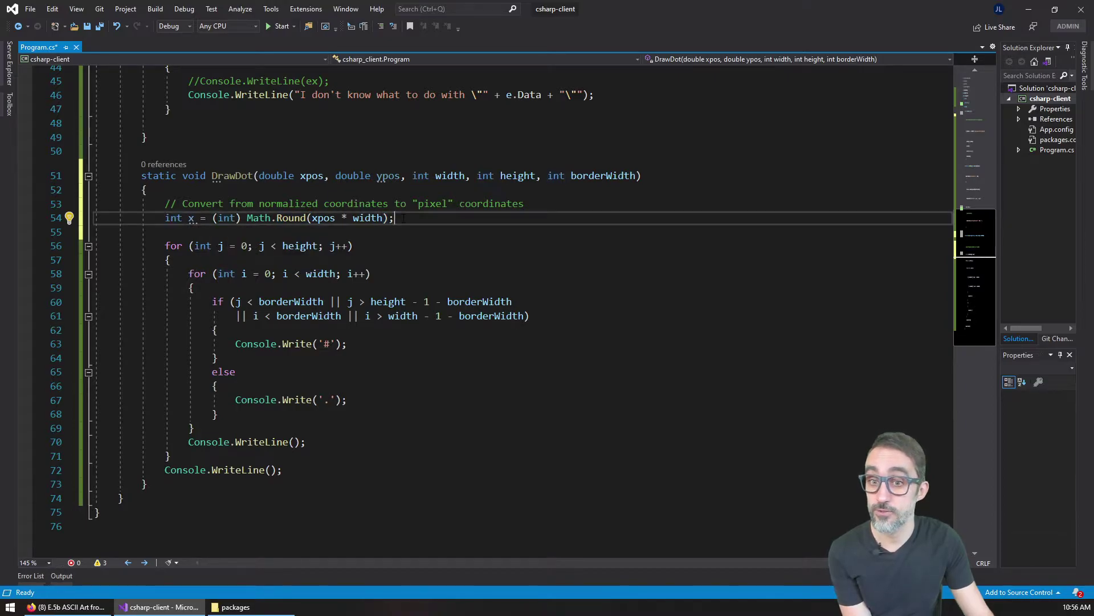
pyautogui.press('Return')
pyautogui.write('int y = ')
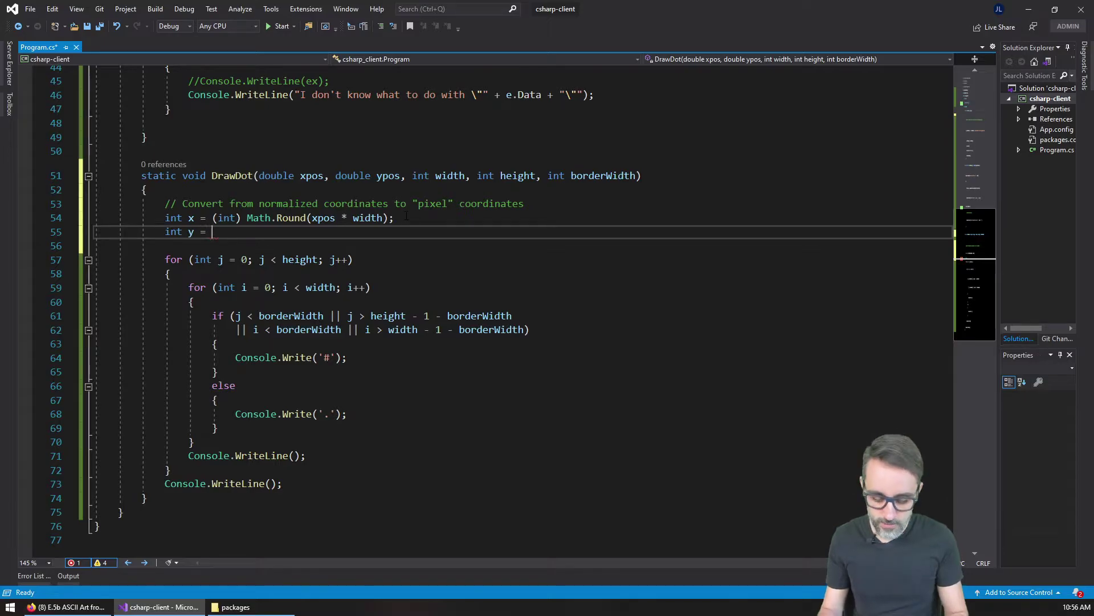
pyautogui.write('(int) Math.')
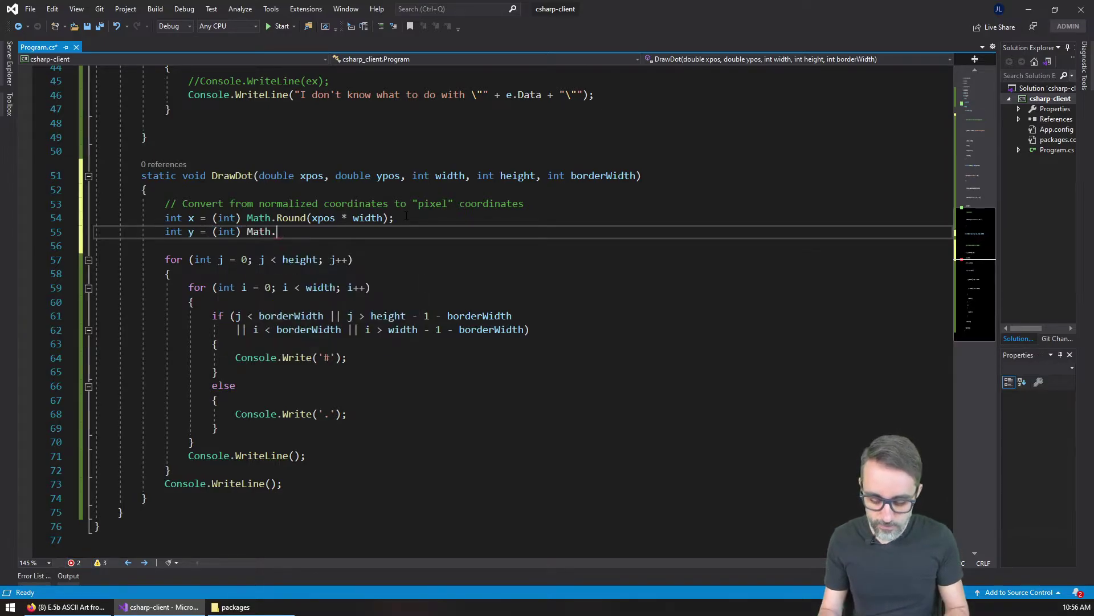
pyautogui.write('Round(')
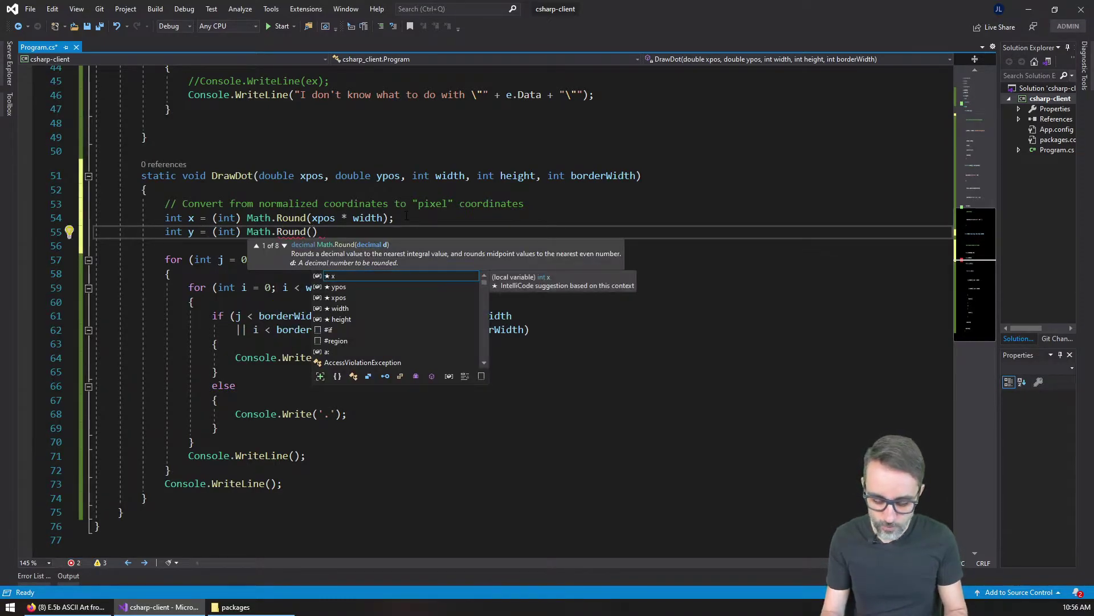
pyautogui.write('ypos * height)(')
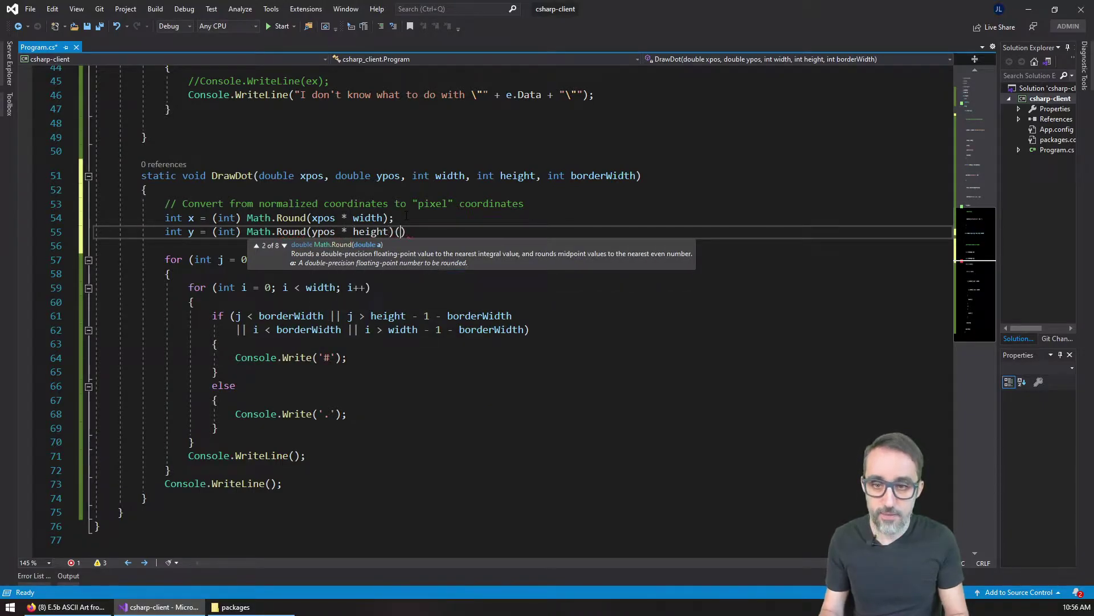
pyautogui.press('BackSpace')
pyautogui.write(';')
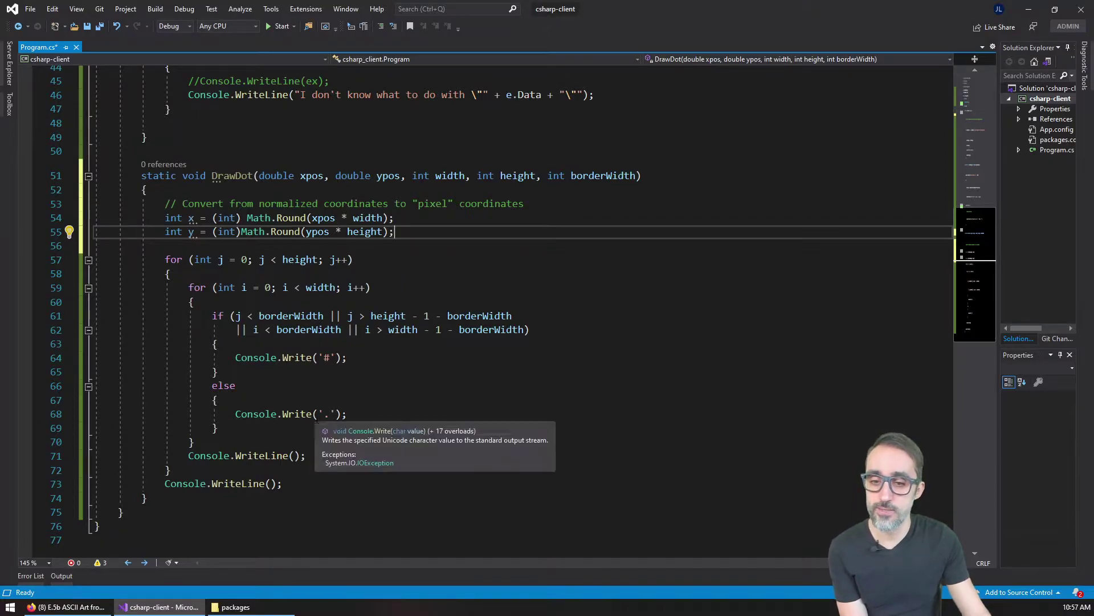
# - Review the # border if/else block and change the else branch's '.' to a space
pyautogui.click(212, 315)
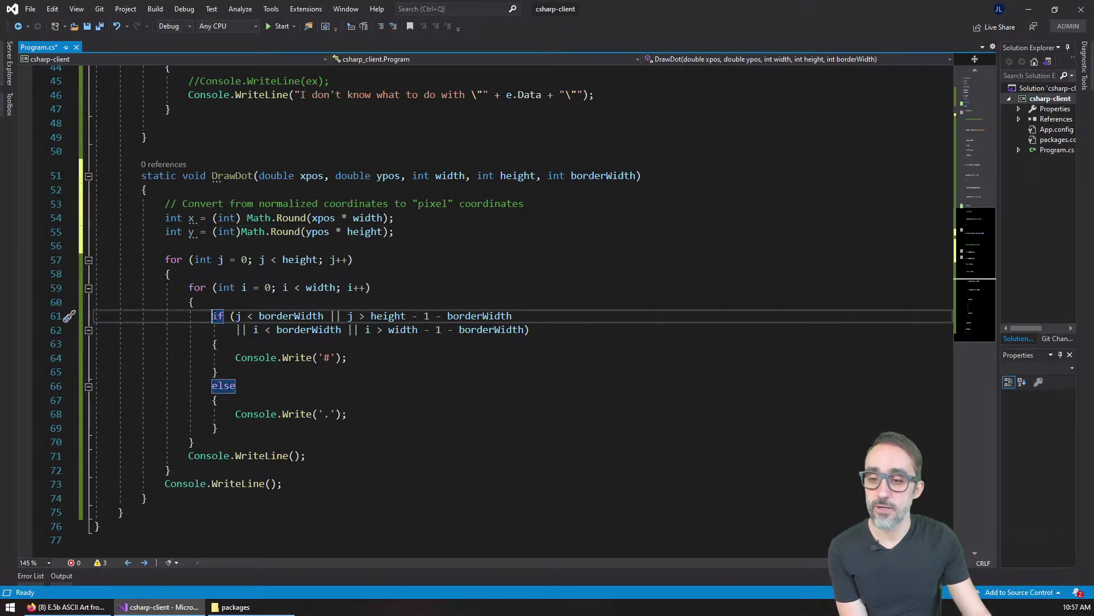
pyautogui.hotkey('shift', 'Down')
pyautogui.hotkey('shift', 'Down')
pyautogui.hotkey('shift', 'Down')
pyautogui.hotkey('shift', 'End')
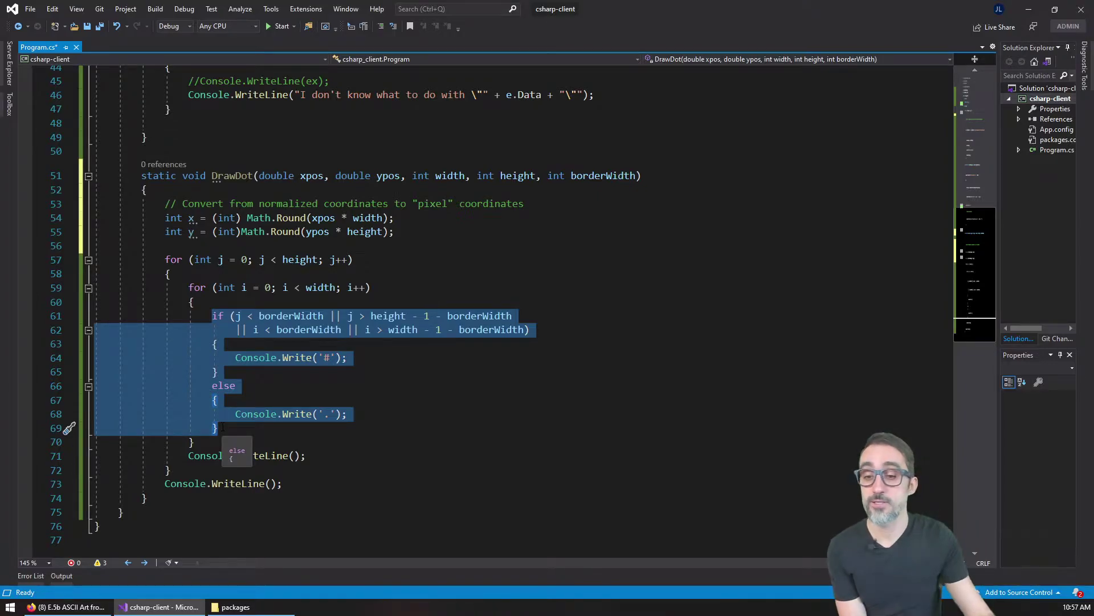
pyautogui.click(326, 357)
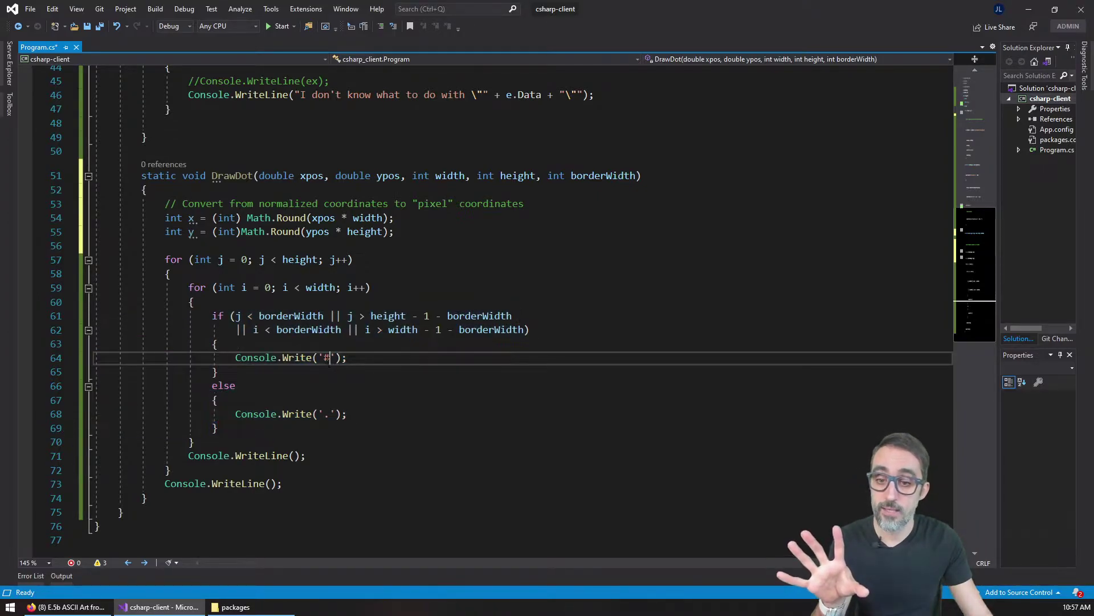
pyautogui.click(214, 316)
pyautogui.hotkey('shift', 'Down')
pyautogui.hotkey('shift', 'Down')
pyautogui.hotkey('shift', 'Down')
pyautogui.hotkey('shift', 'End')
pyautogui.press('End')
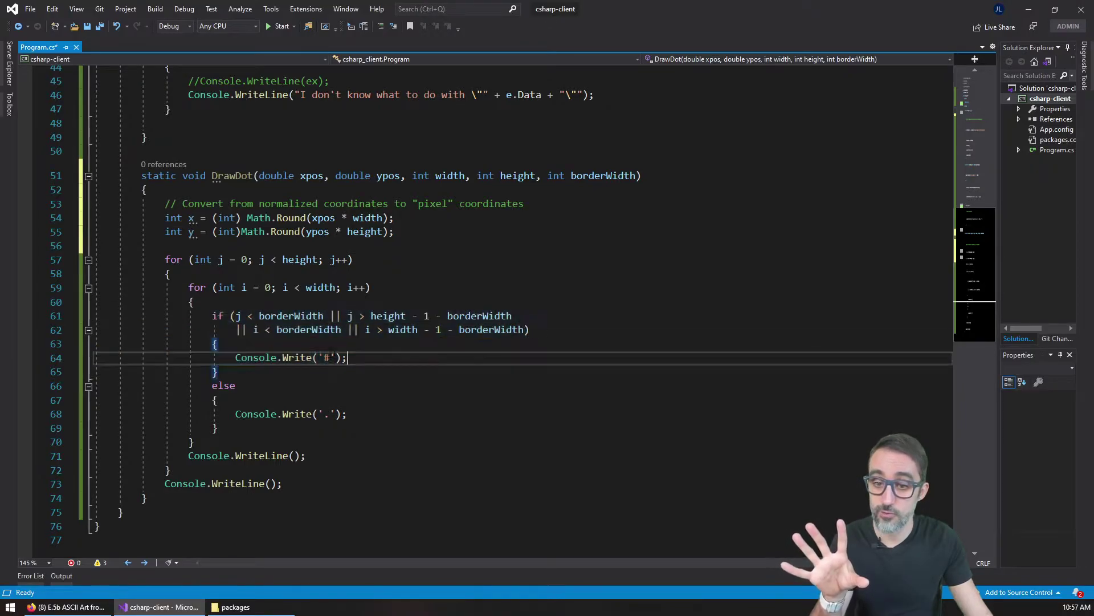
pyautogui.moveTo(212, 385); pyautogui.dragTo(225, 414)
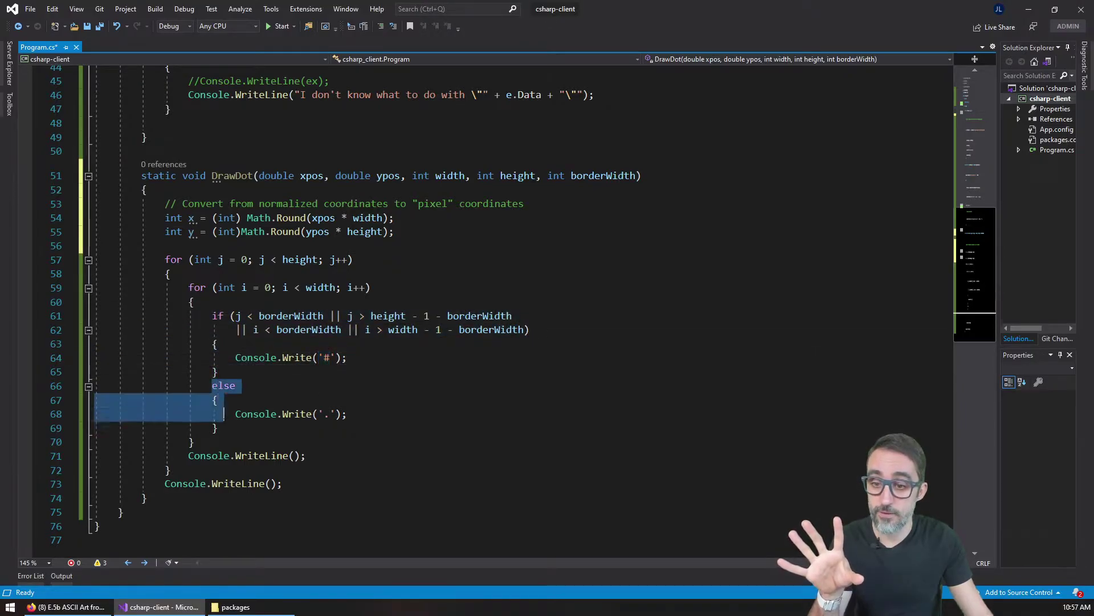
pyautogui.doubleClick(325, 414)
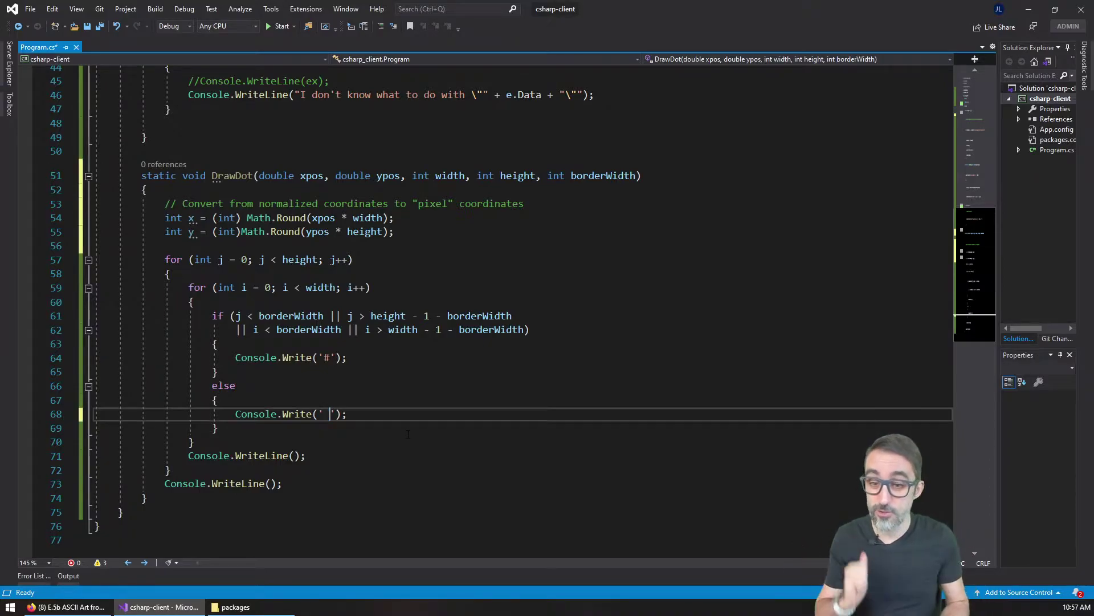
pyautogui.press('Up')
pyautogui.press('Up')
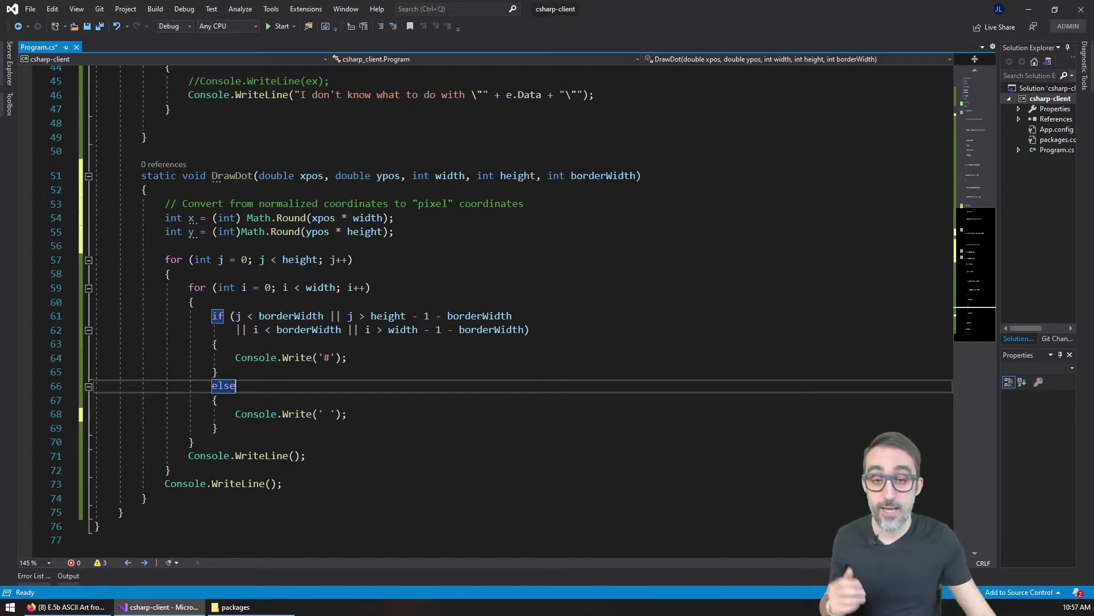
# - Highlight the rounded x and y variables on lines 54 and 55
pyautogui.click(188, 217)
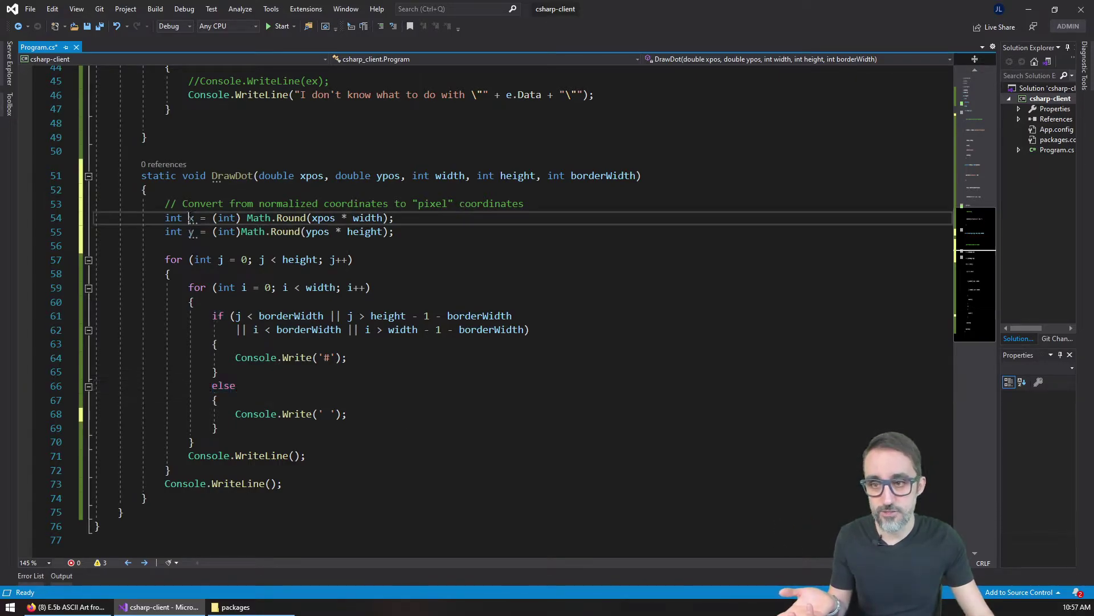
pyautogui.doubleClick(190, 217)
pyautogui.click(190, 287)
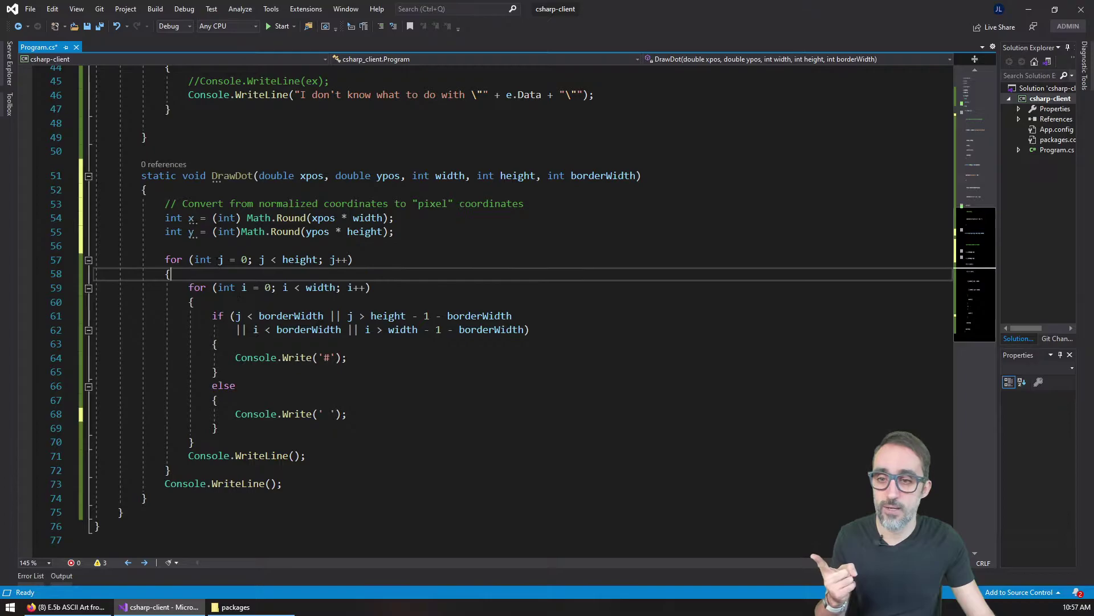
pyautogui.click(191, 231)
pyautogui.doubleClick(190, 231)
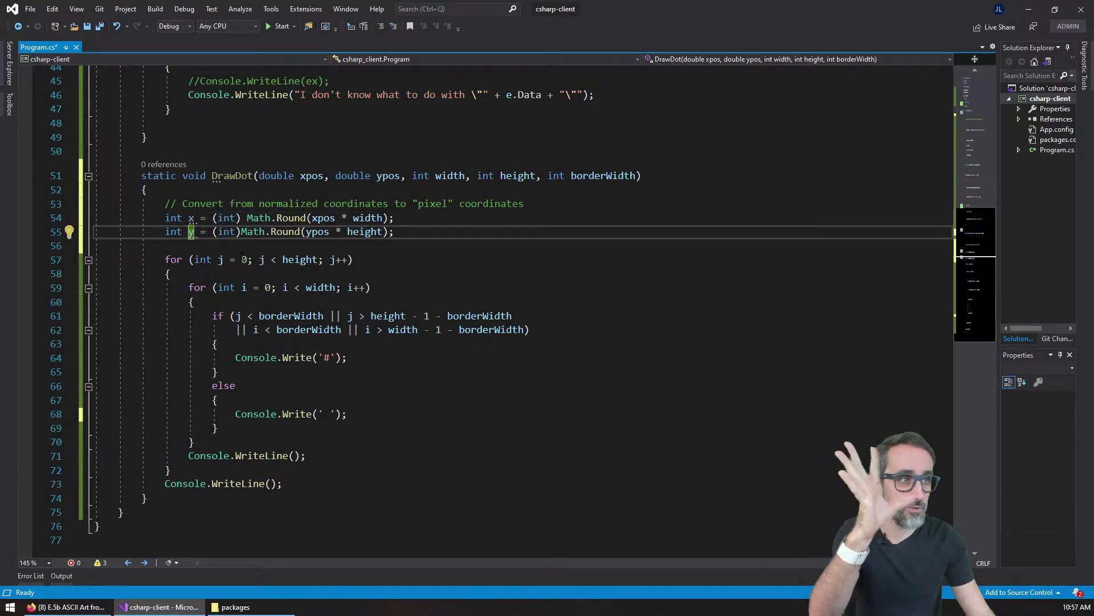
pyautogui.click(195, 302)
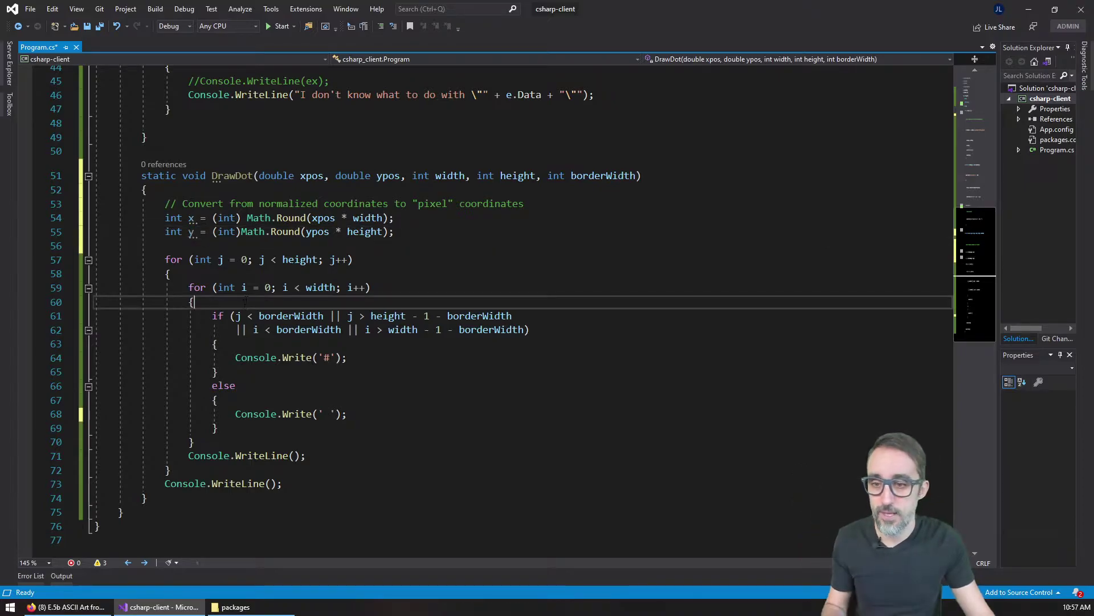
# - Add an if block in the inner loop that writes "O" at position x, y
pyautogui.press('Return')
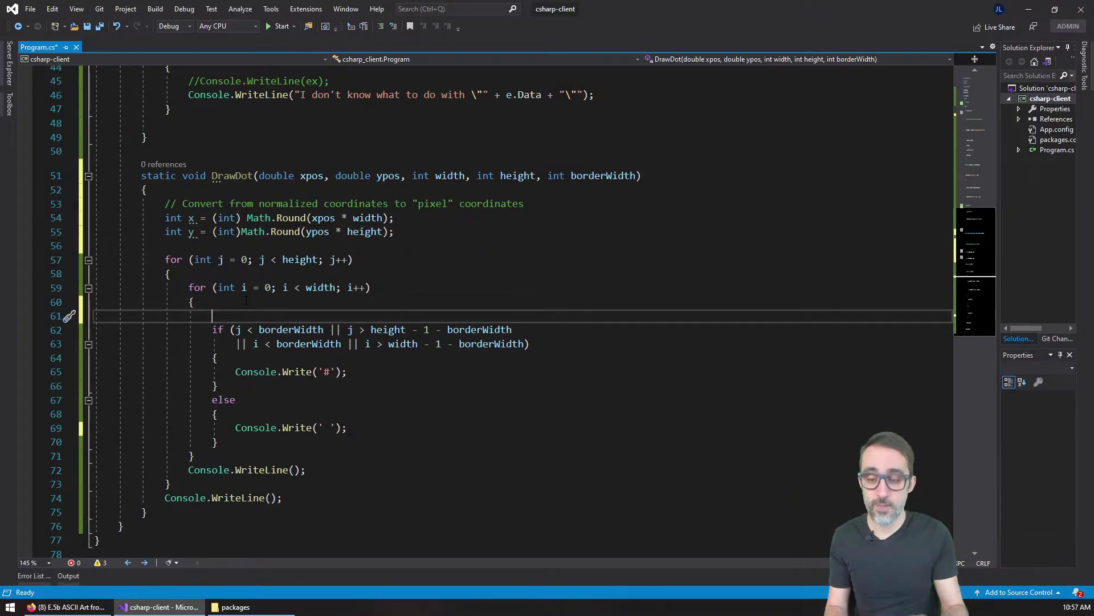
pyautogui.write('if (')
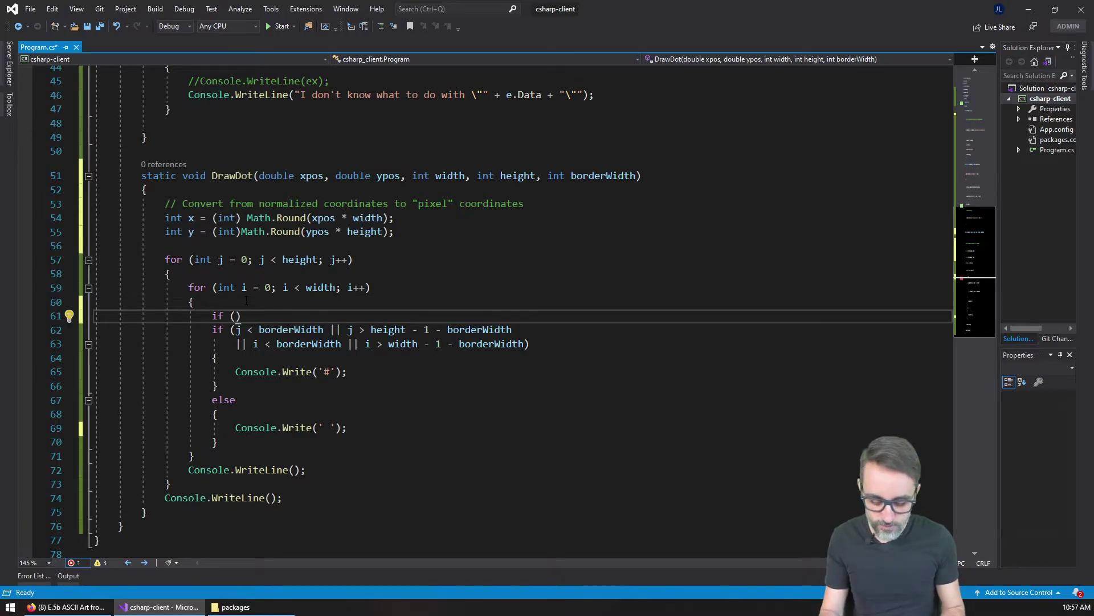
pyautogui.write('i == ')
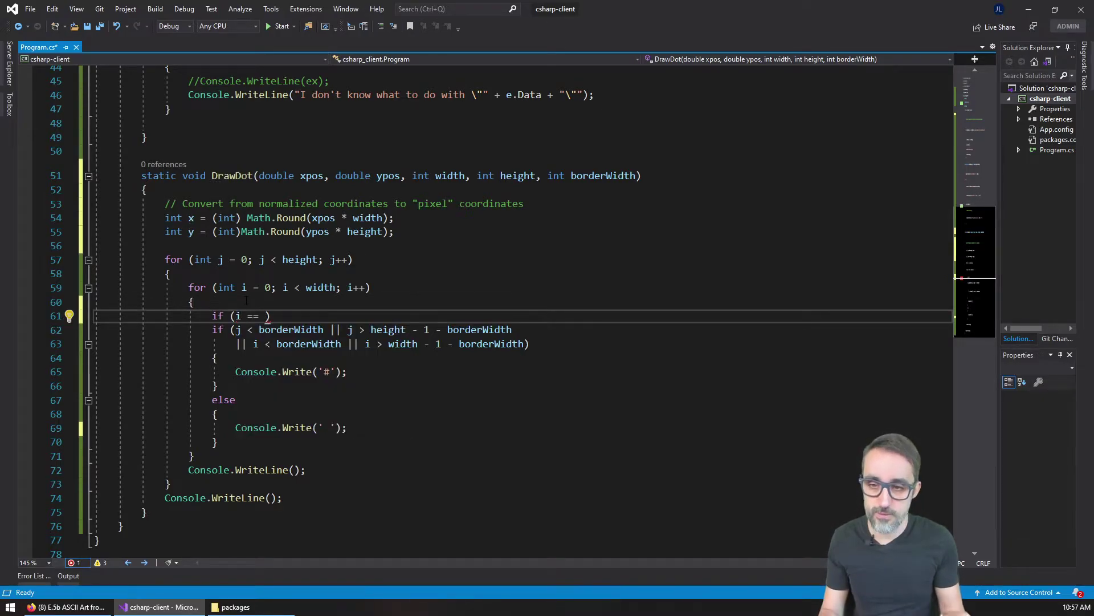
pyautogui.write('x |')
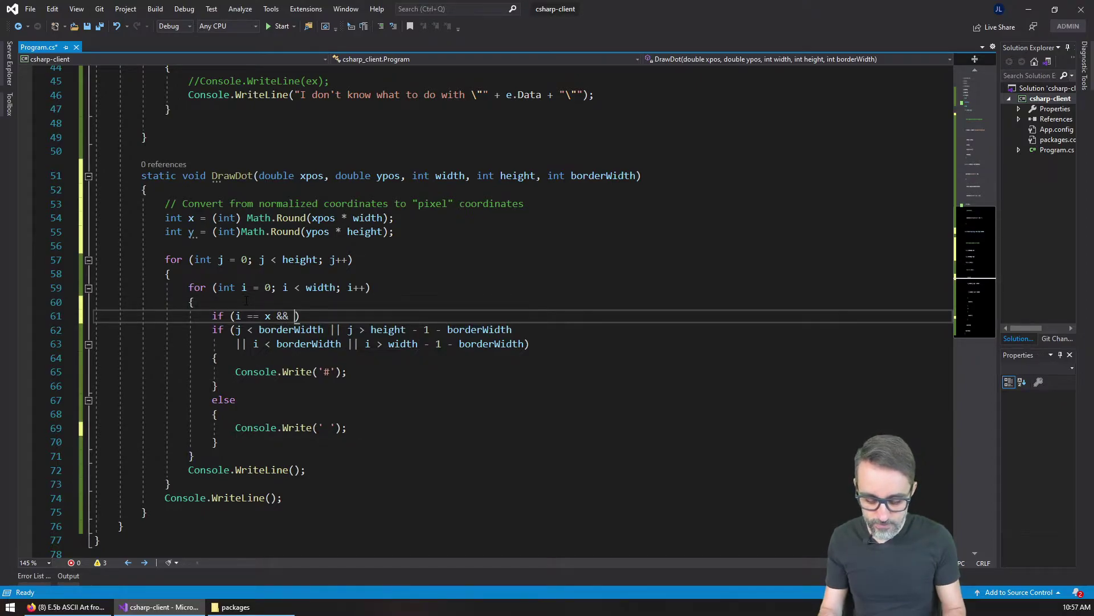
pyautogui.write('j ==')
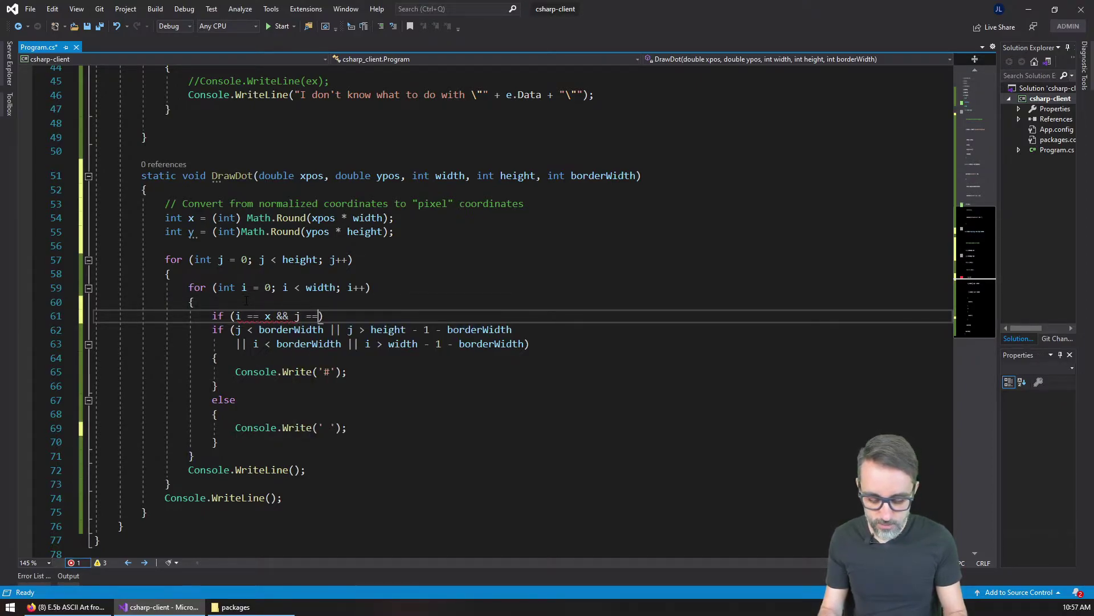
pyautogui.write(') ')
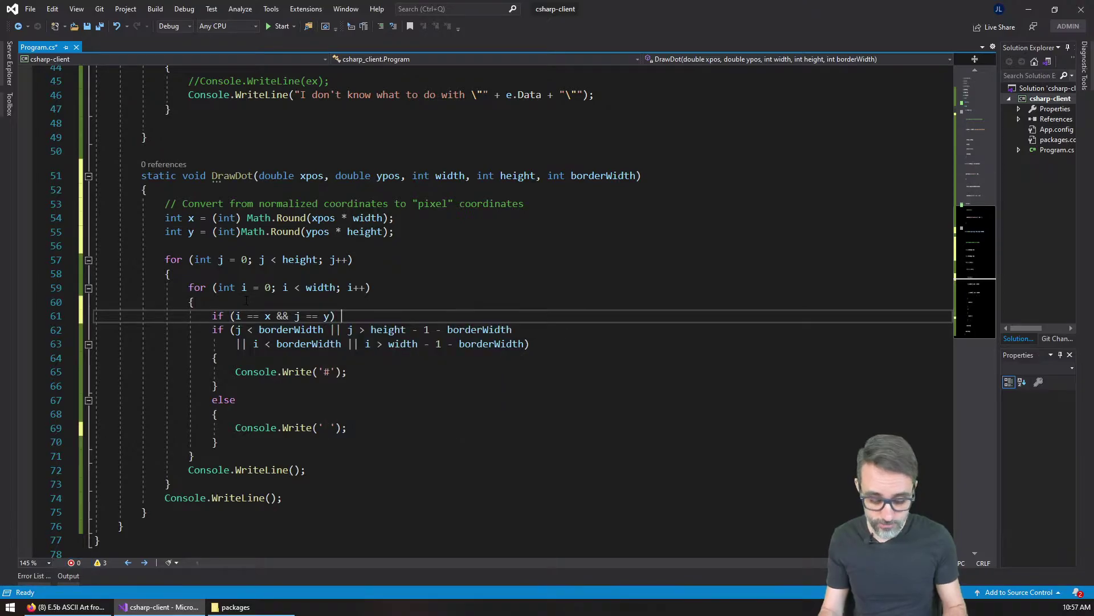
pyautogui.write('{')
pyautogui.press('Return')
pyautogui.write('Con')
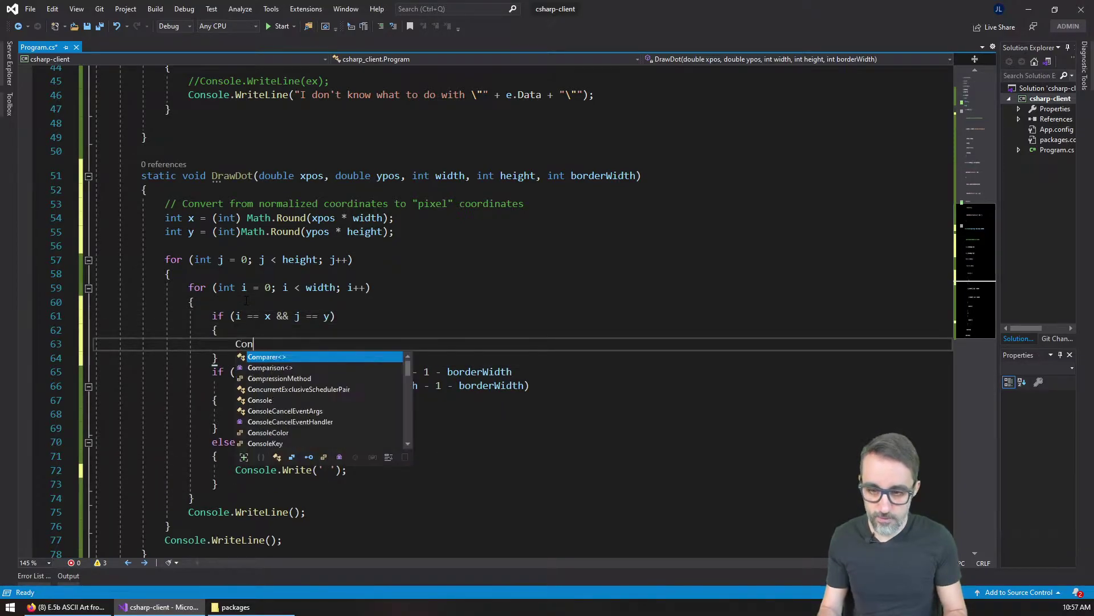
pyautogui.write('s')
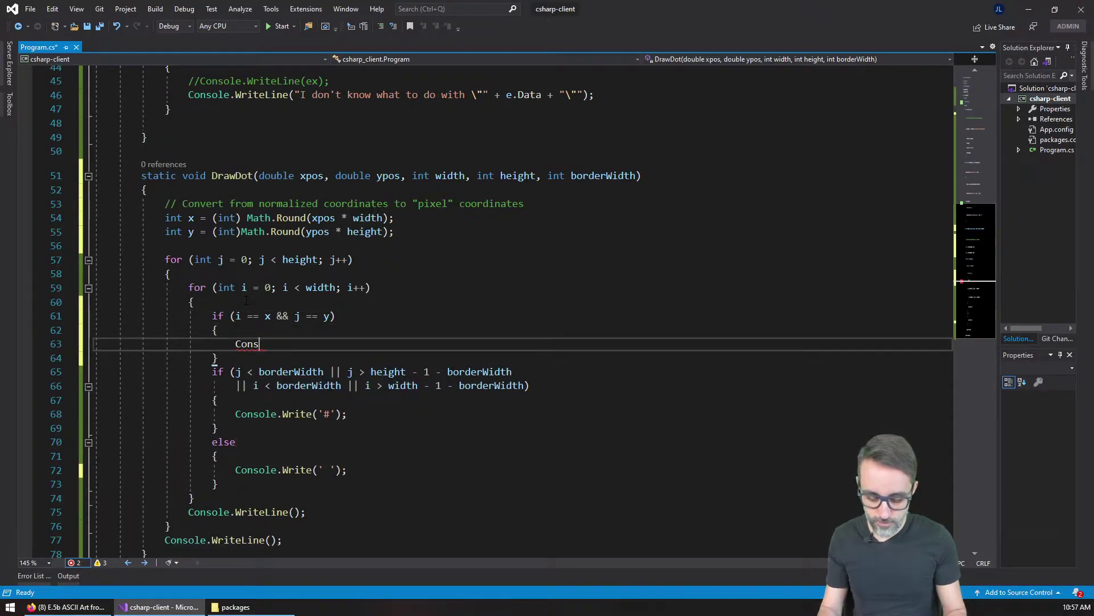
pyautogui.write('eole.w')
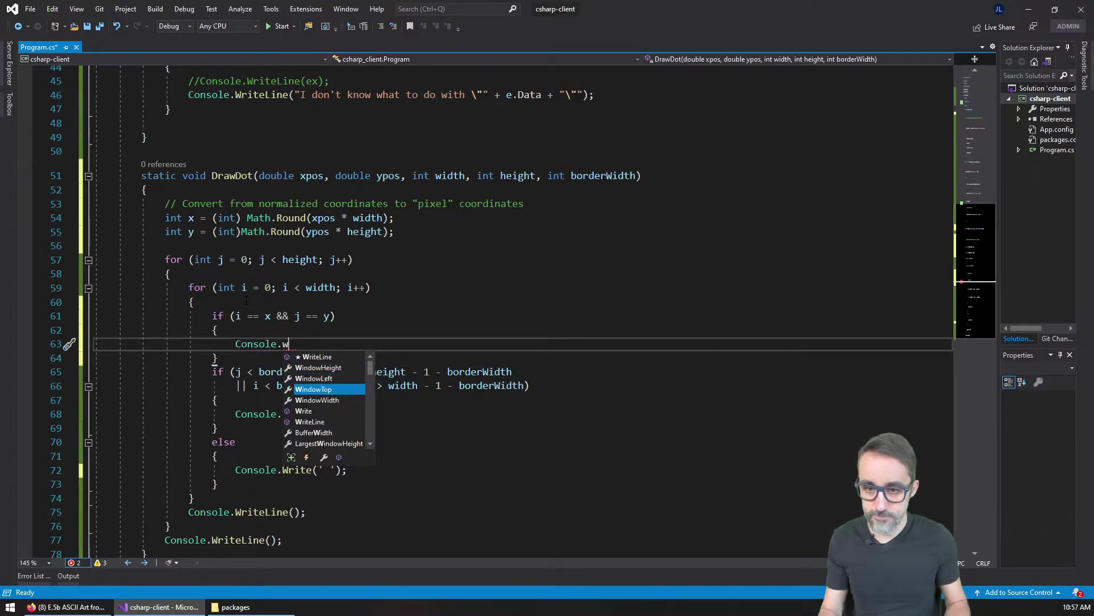
pyautogui.press('Down')
pyautogui.press('Down')
pyautogui.press('Tab')
pyautogui.write('("O')
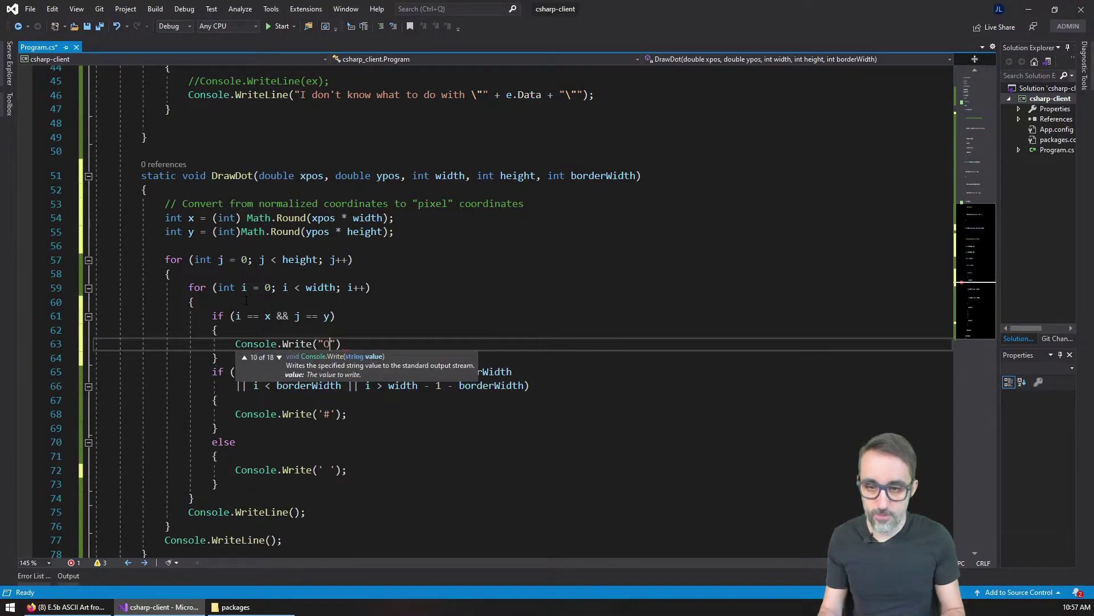
pyautogui.write('");')
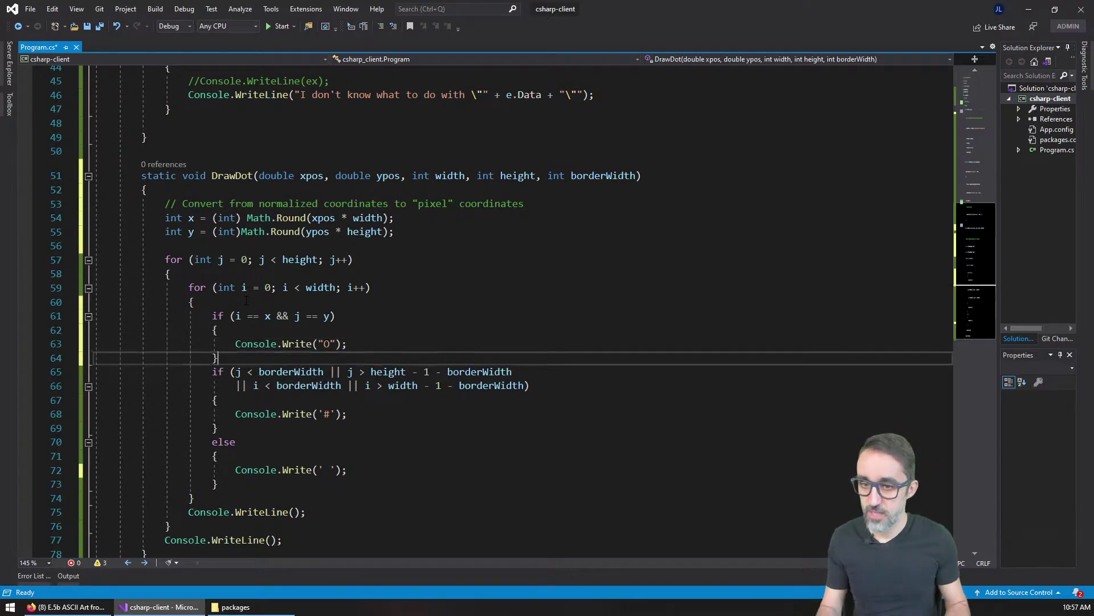
pyautogui.press('Down')
pyautogui.press('Down')
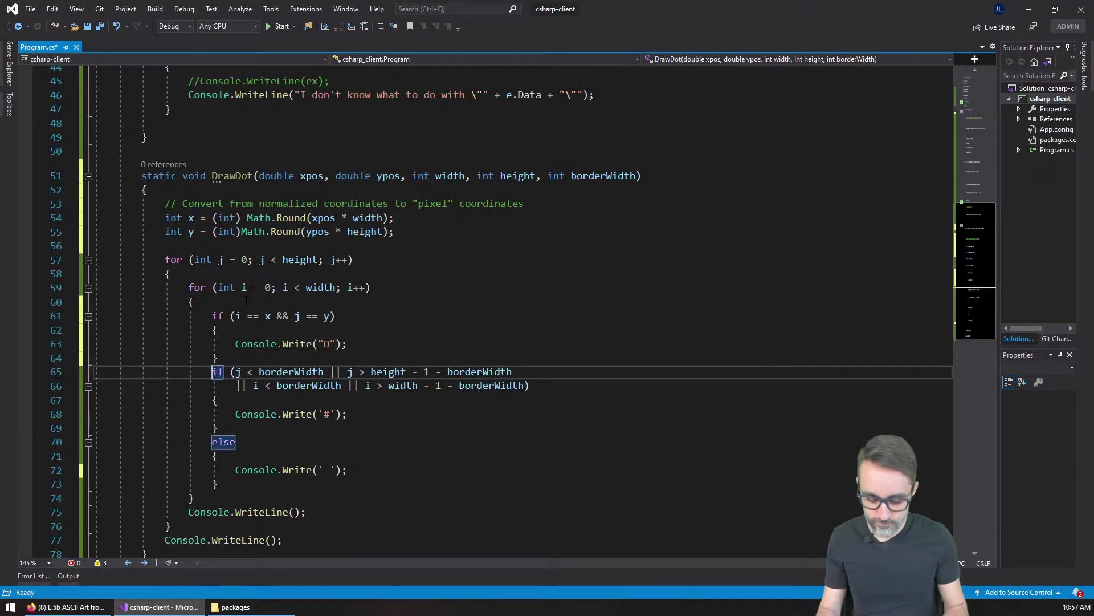
pyautogui.write('else')
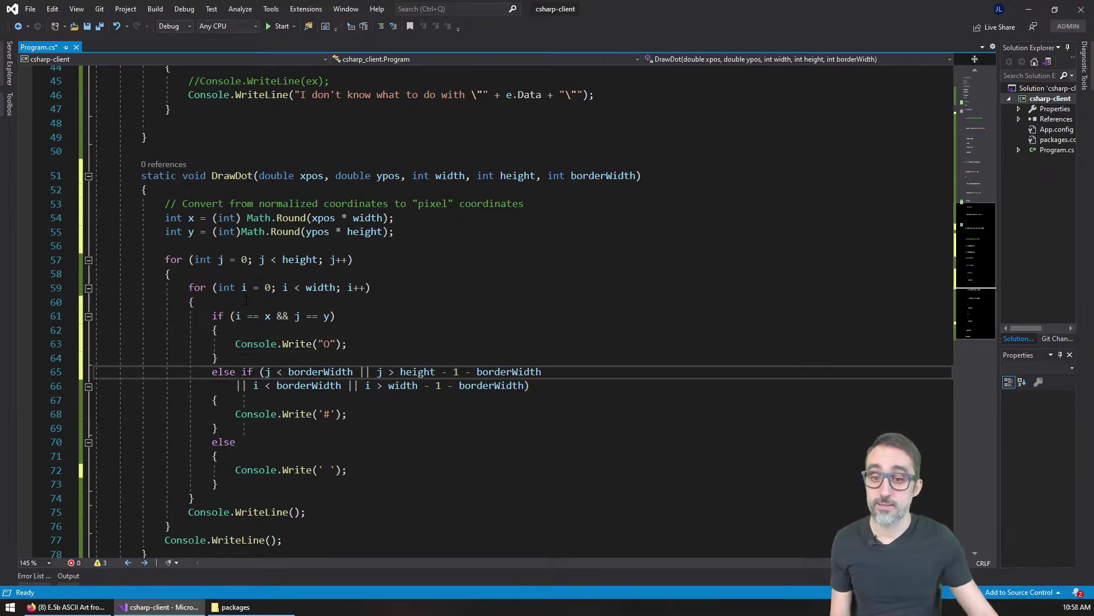
# - Turn the border check into an else-if and review the # and blank-space outputs
pyautogui.hotkey('ctrl', 'Right')
pyautogui.hotkey('ctrl', 'Right')
pyautogui.hotkey('ctrl', 'Right')
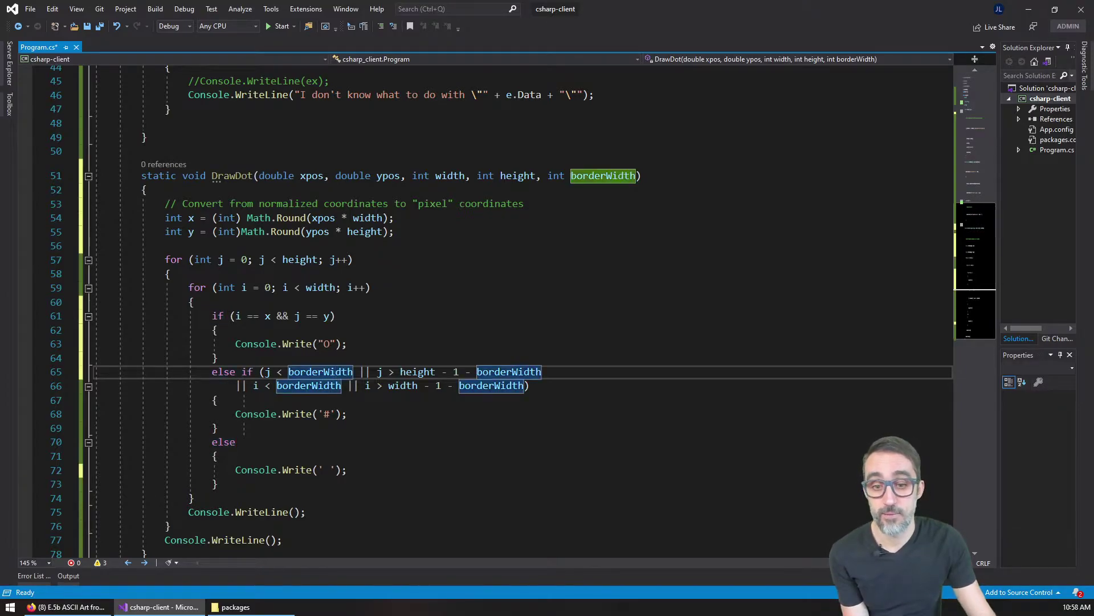
pyautogui.click(330, 415)
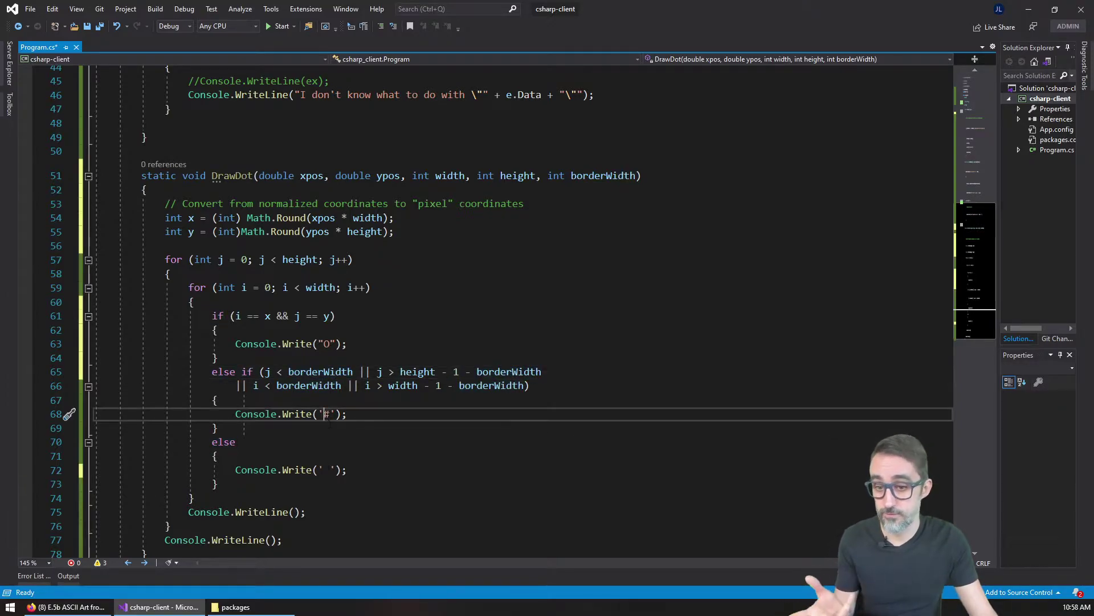
pyautogui.doubleClick(326, 469)
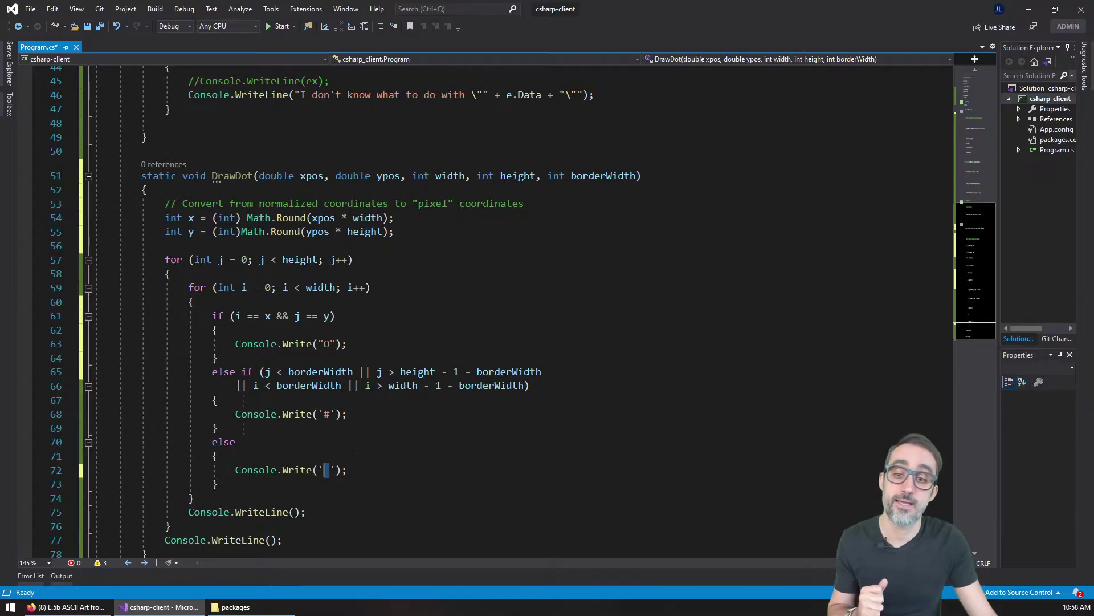
pyautogui.scroll(1, 342, 342)
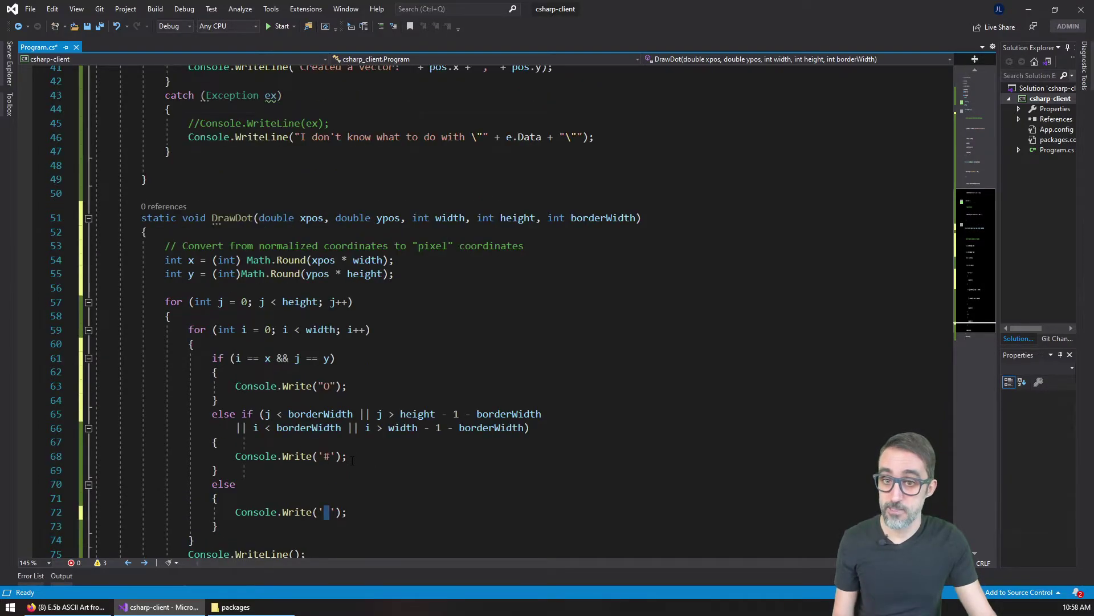
pyautogui.click(236, 218)
pyautogui.doubleClick(235, 218)
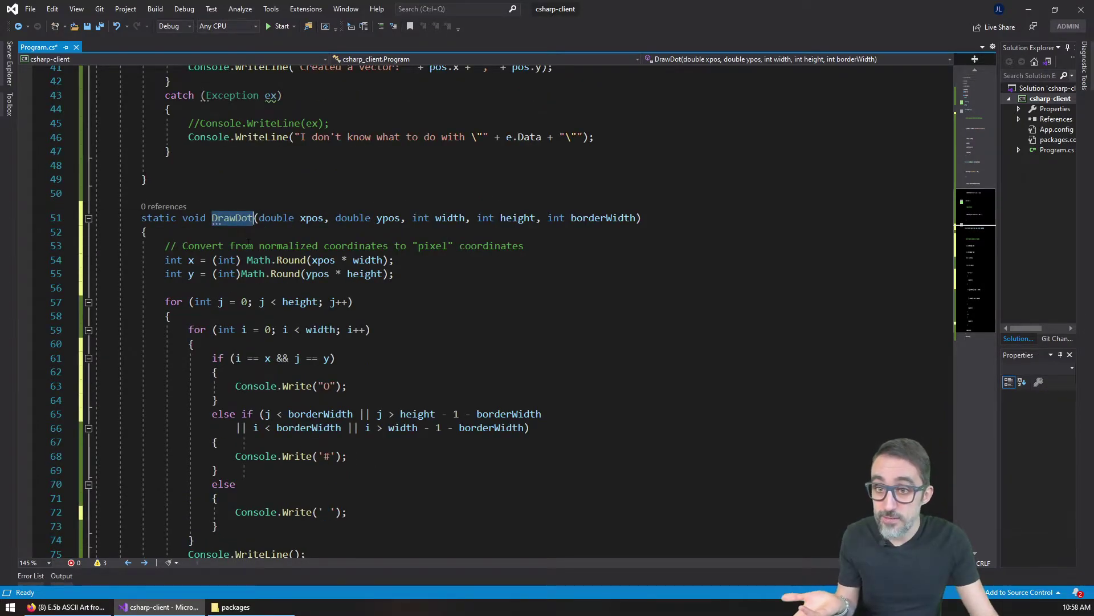
pyautogui.scroll(3, 236, 218)
pyautogui.scroll(1, 342, 342)
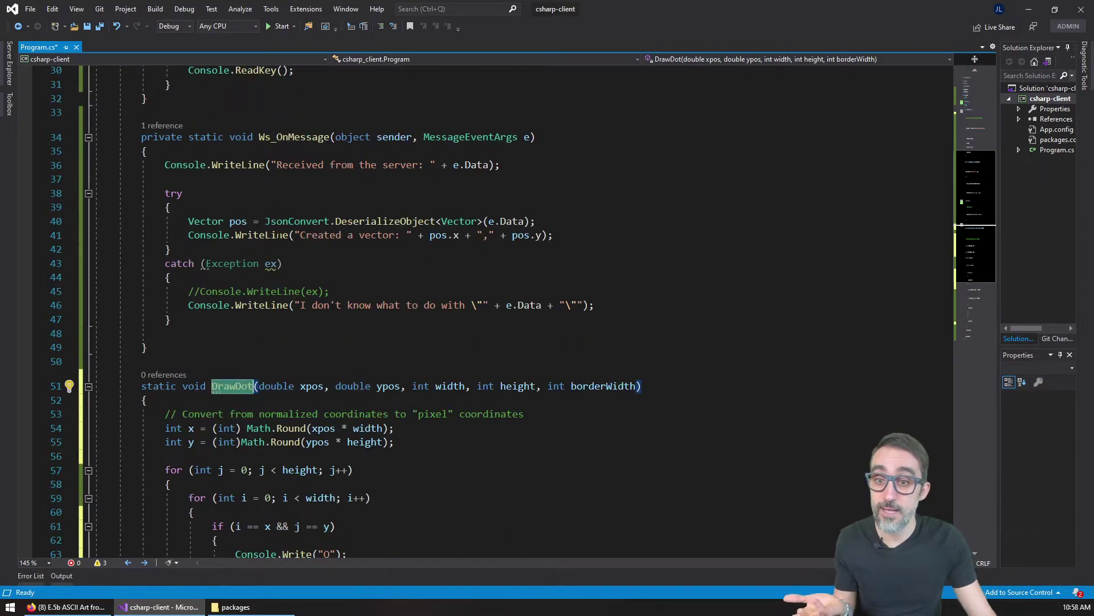
# - Comment out the vector logging line 41 and add an empty line below it
pyautogui.click(560, 236)
pyautogui.hotkey('ctrl', 'k')
pyautogui.hotkey('ctrl', 'c')
pyautogui.press('End')
pyautogui.press('Return')
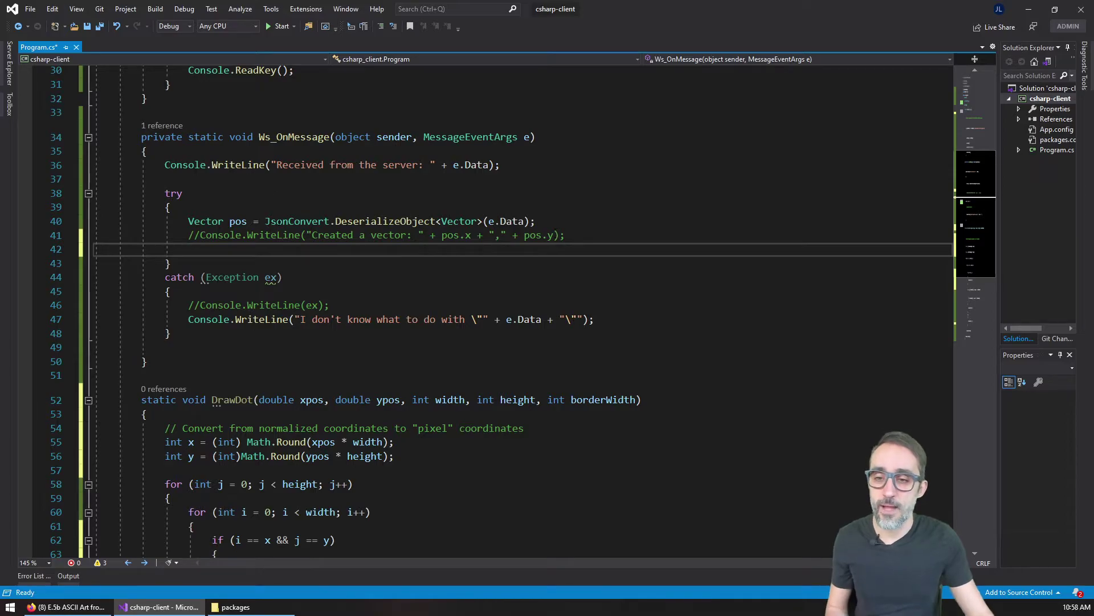
# - Add the call DrawDot(pos.x, pos.y, 50, 15, 1); on the new line
pyautogui.doubleClick(238, 221)
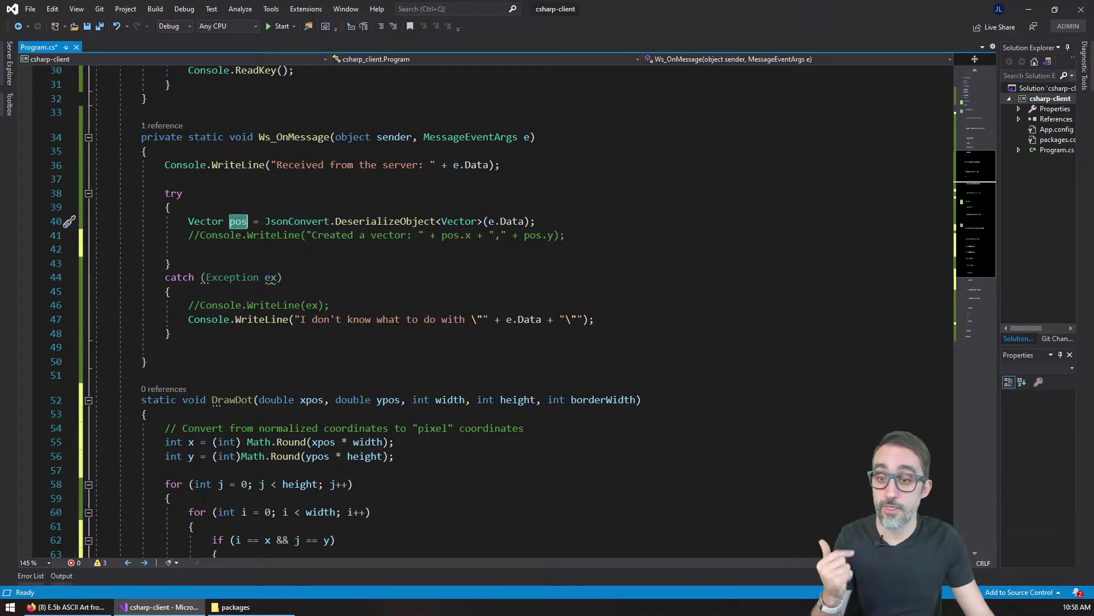
pyautogui.click(232, 399)
pyautogui.doubleClick(231, 399)
pyautogui.click(257, 250)
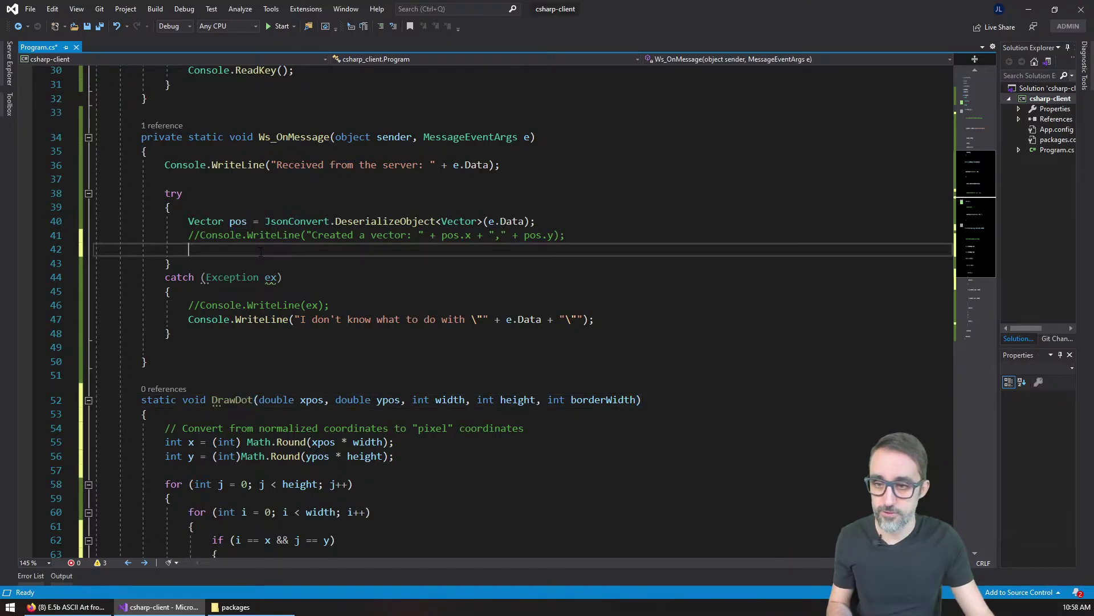
pyautogui.write('DrawDot')
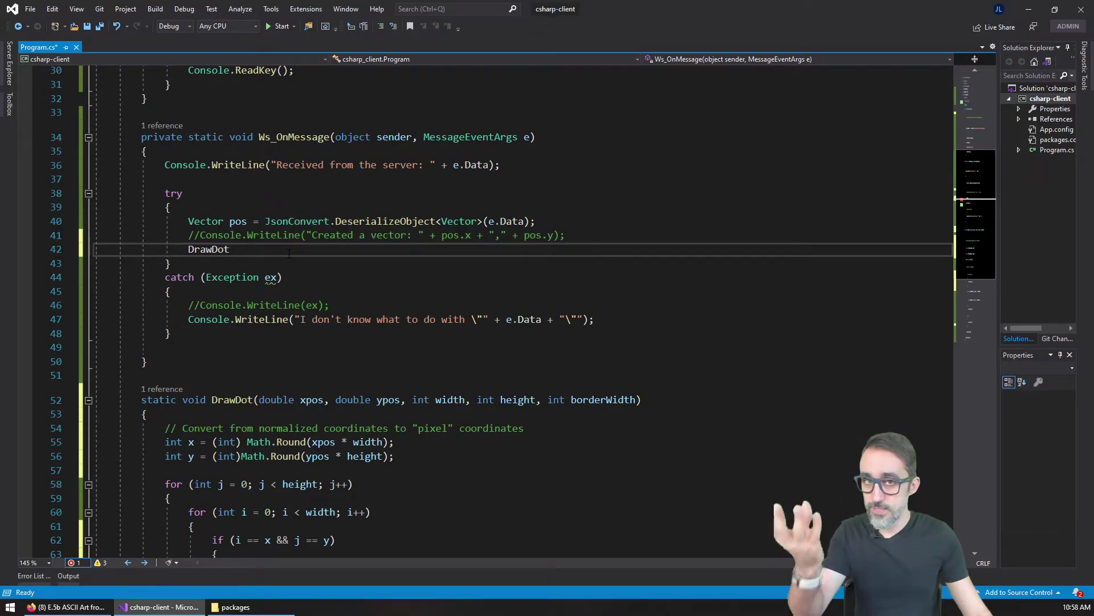
pyautogui.write('(')
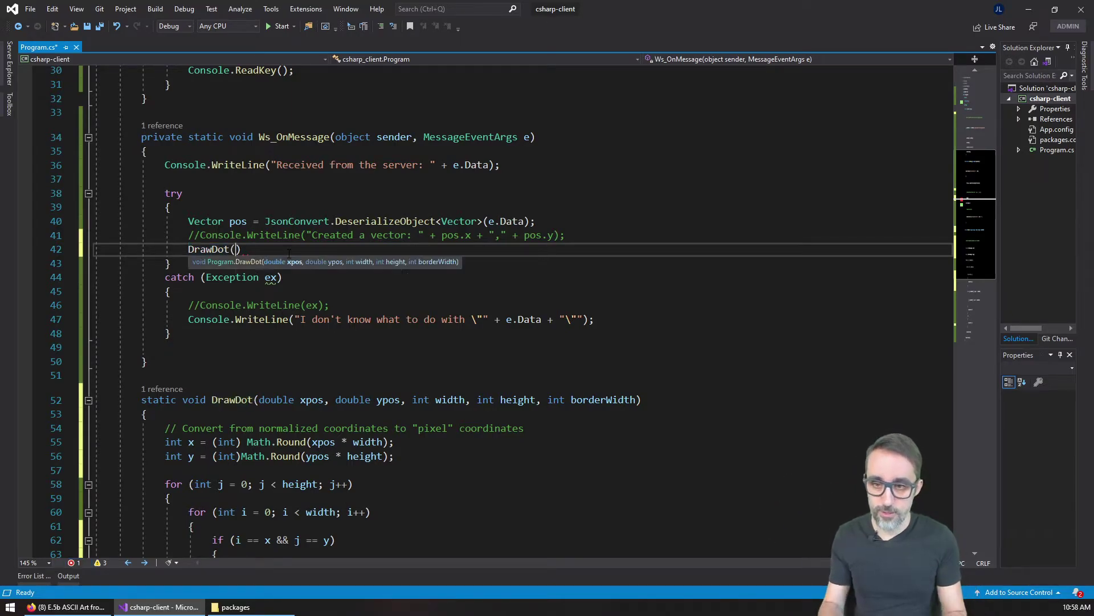
pyautogui.write('pos.x, po')
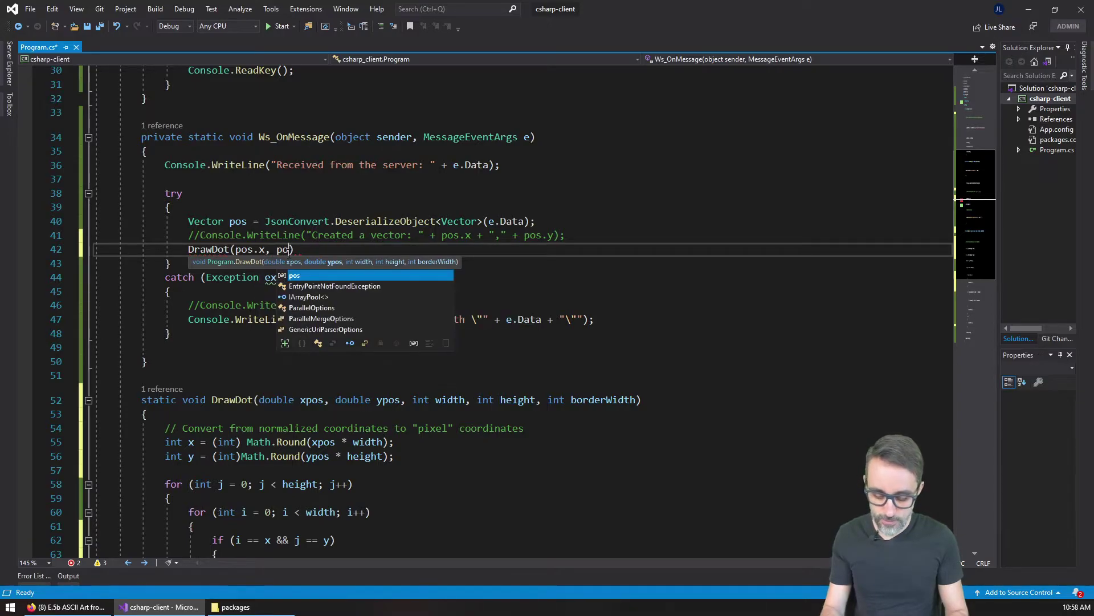
pyautogui.write('s.y, ')
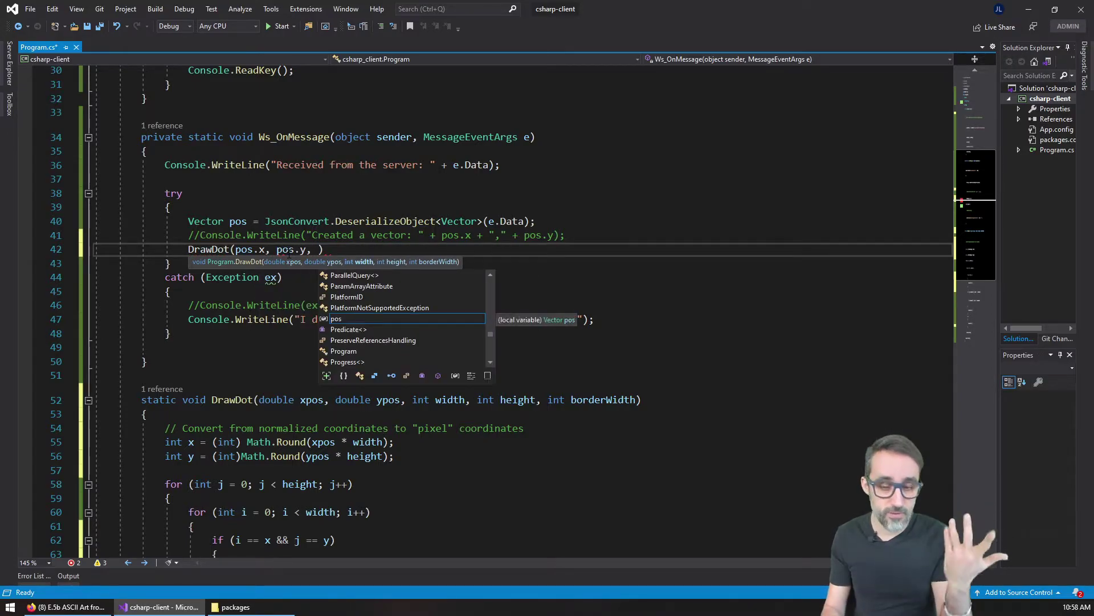
pyautogui.write('50, ')
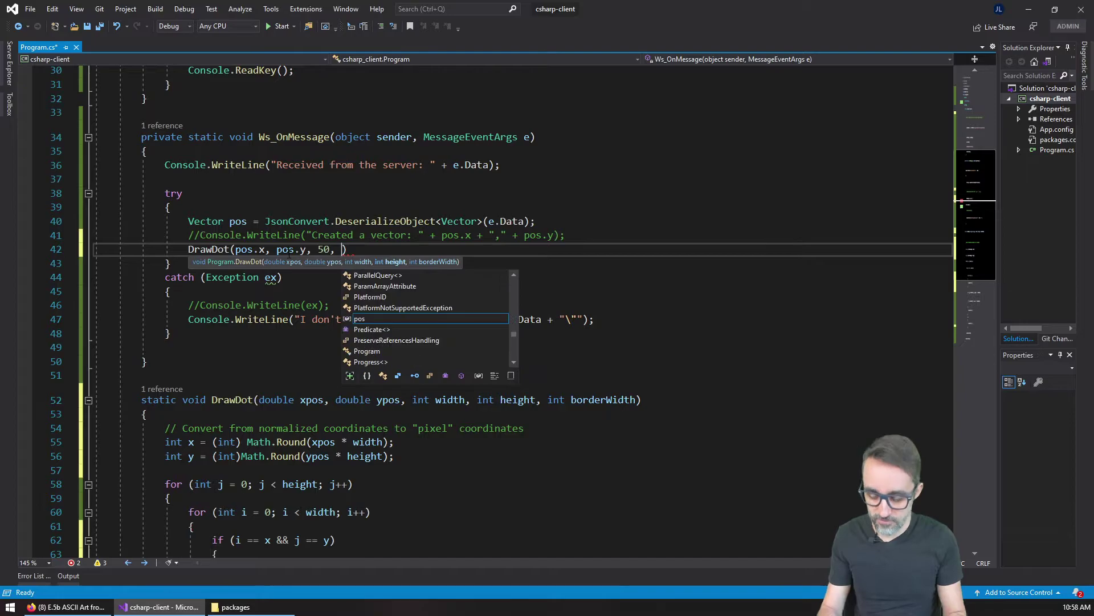
pyautogui.write('15')
pyautogui.write(', 1')
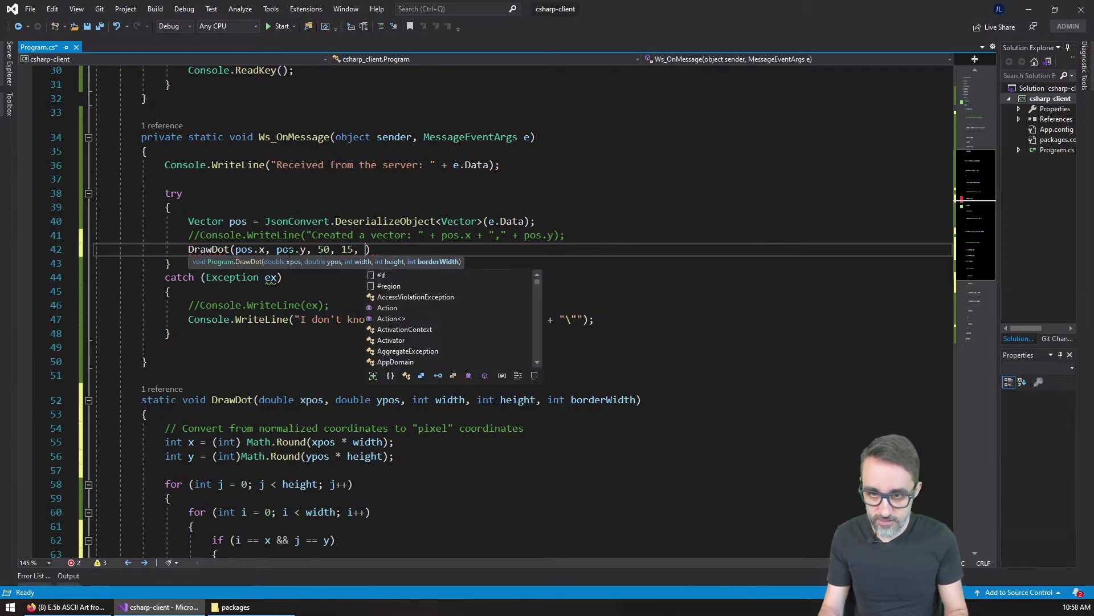
pyautogui.press('Right')
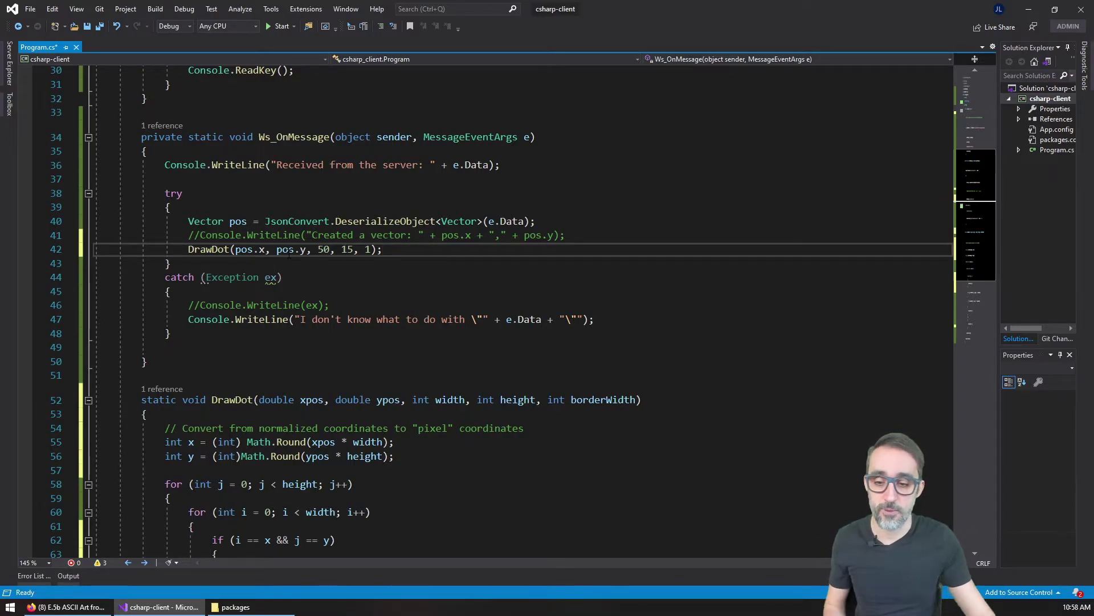
# - Start the client in the debugger and snap its console to the right half
pyautogui.click(282, 26)
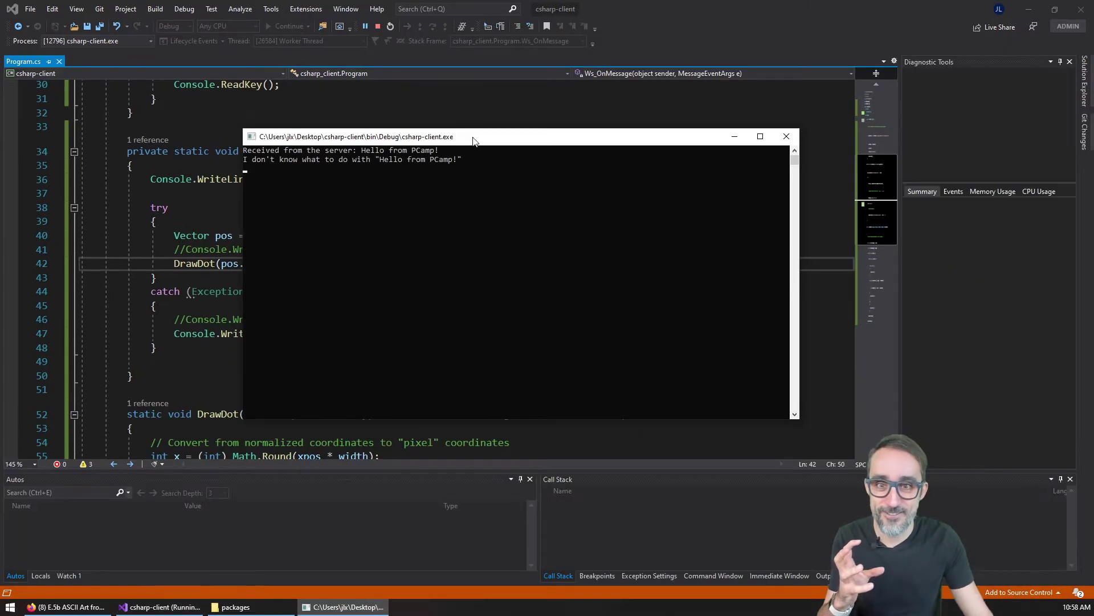
pyautogui.moveTo(513, 137); pyautogui.dragTo(1090, 172)
pyautogui.moveTo(756, 147); pyautogui.dragTo(756, 80)
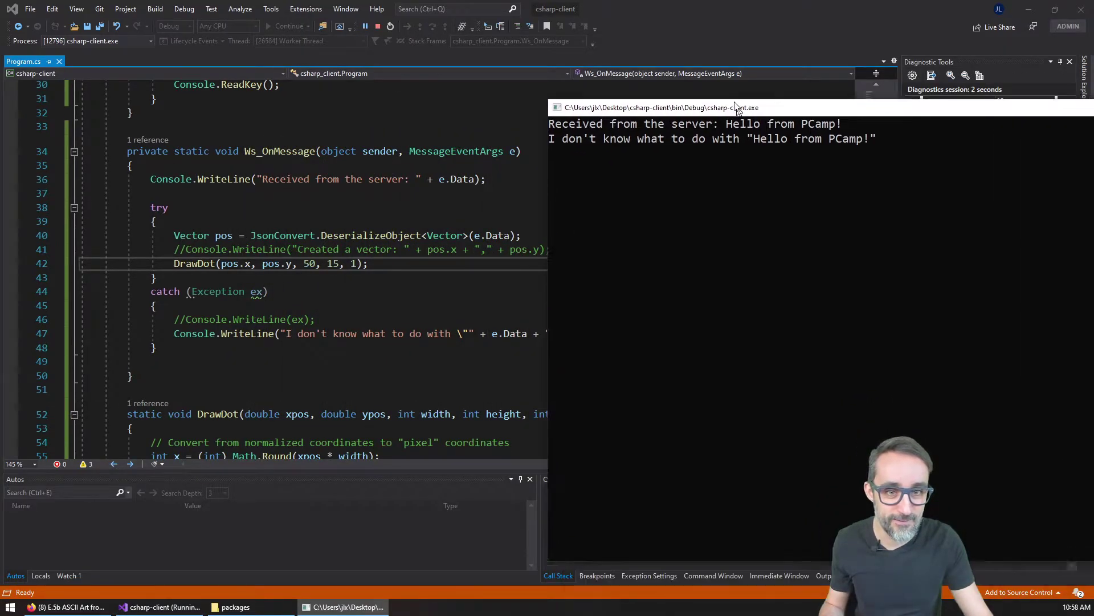
# - Stop and replay the p5.js ball sketch in Firefox, with the console beside it
pyautogui.click(69, 608)
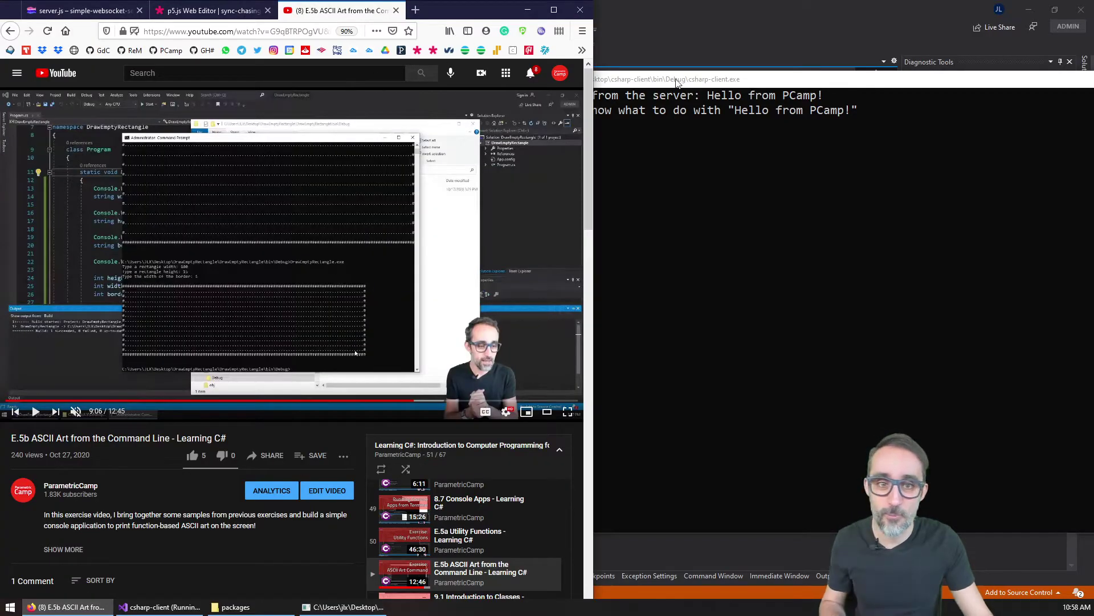
pyautogui.click(198, 10)
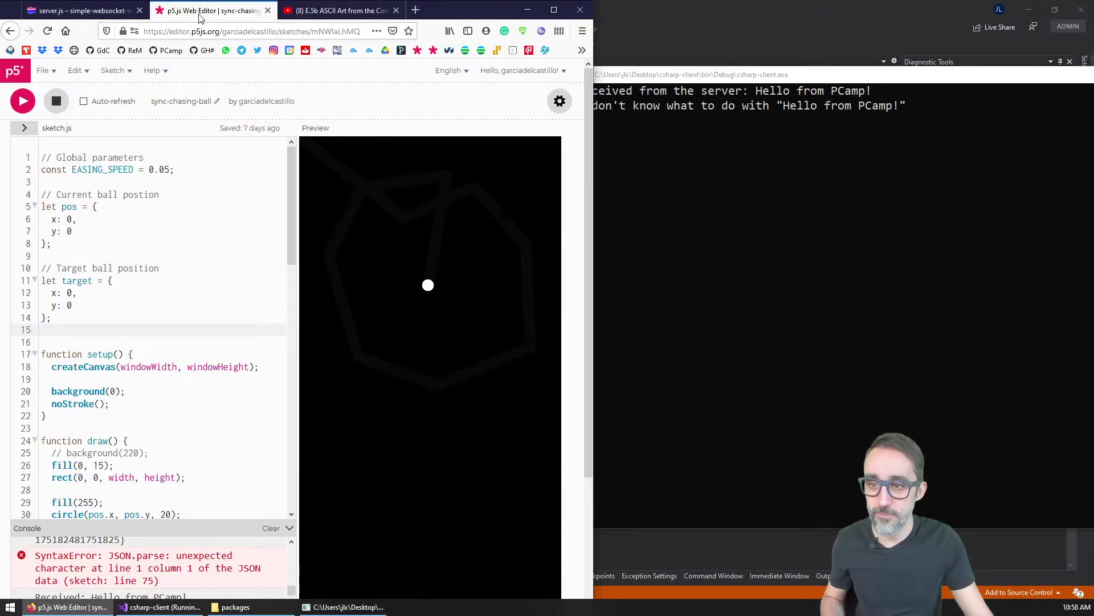
pyautogui.click(56, 101)
pyautogui.click(22, 101)
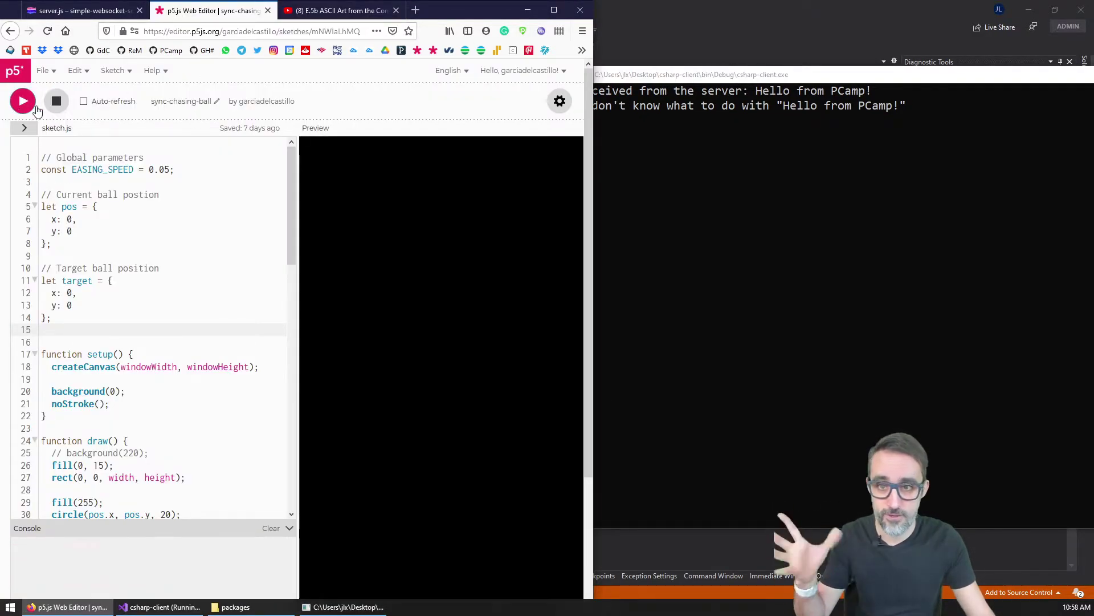
pyautogui.moveTo(689, 75)
pyautogui.mouseDown()
pyautogui.moveTo(596, 61)
pyautogui.moveTo(662, 58)
pyautogui.mouseUp()
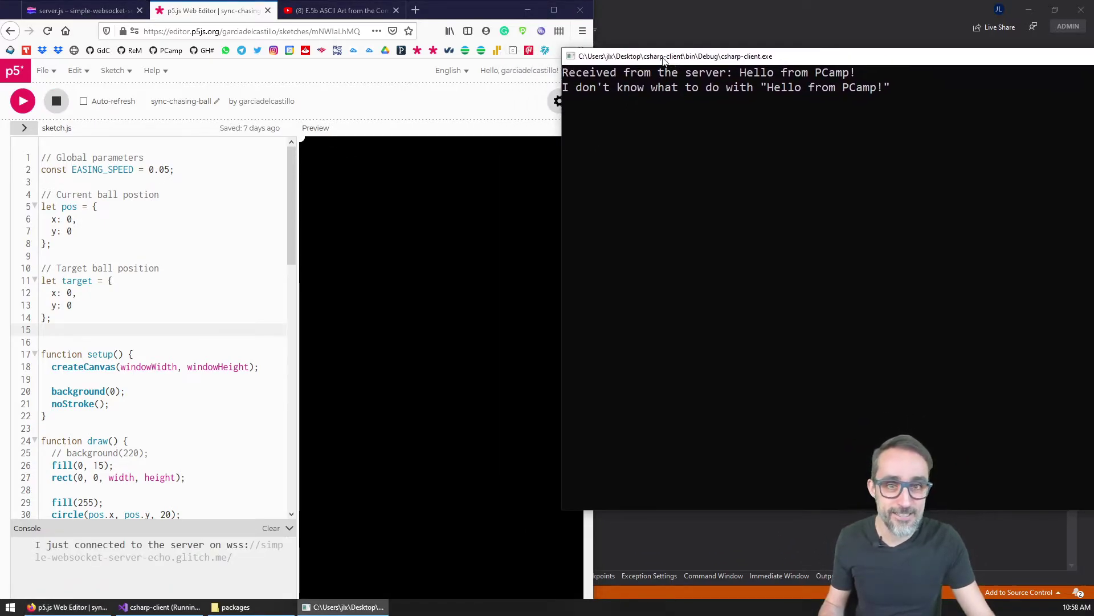
# - Shift the client console right and send the ball to corners and edges of the canvas
pyautogui.click(375, 273)
pyautogui.moveTo(732, 61); pyautogui.dragTo(781, 53)
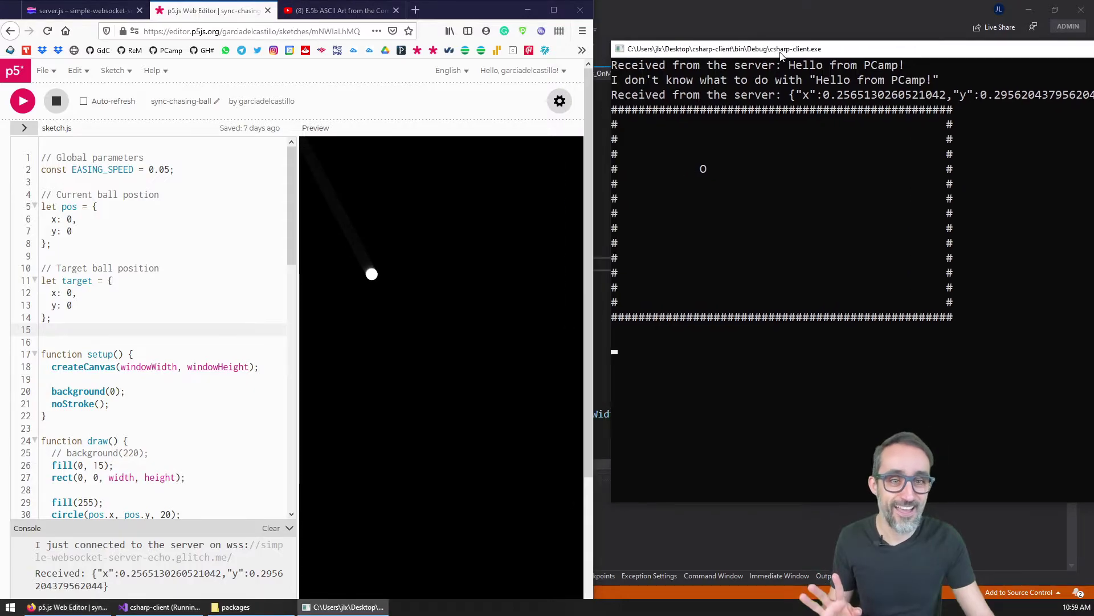
pyautogui.click(523, 182)
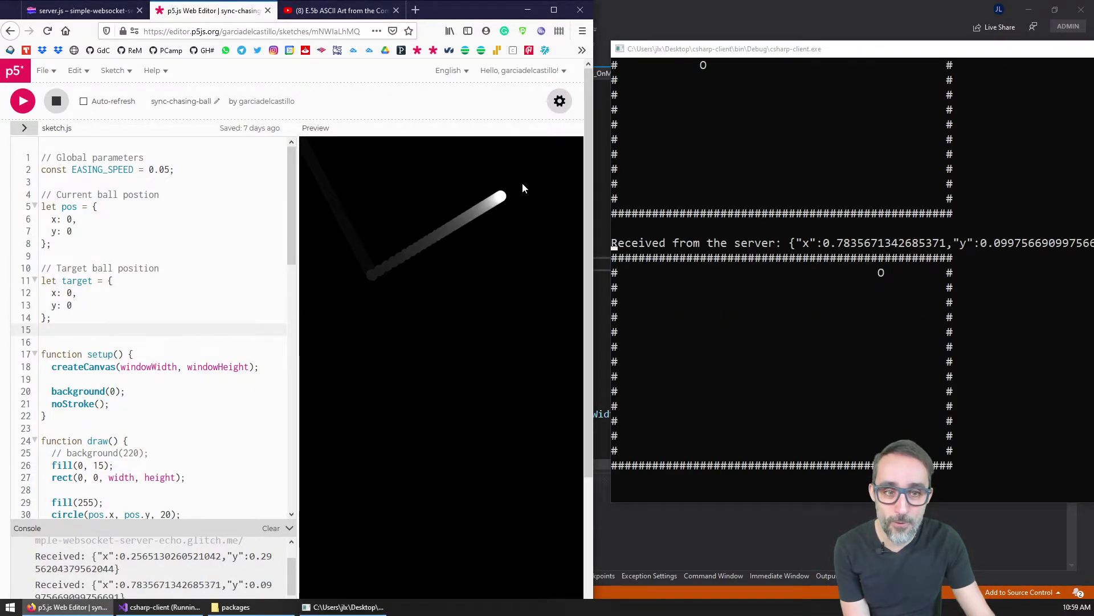
pyautogui.click(547, 540)
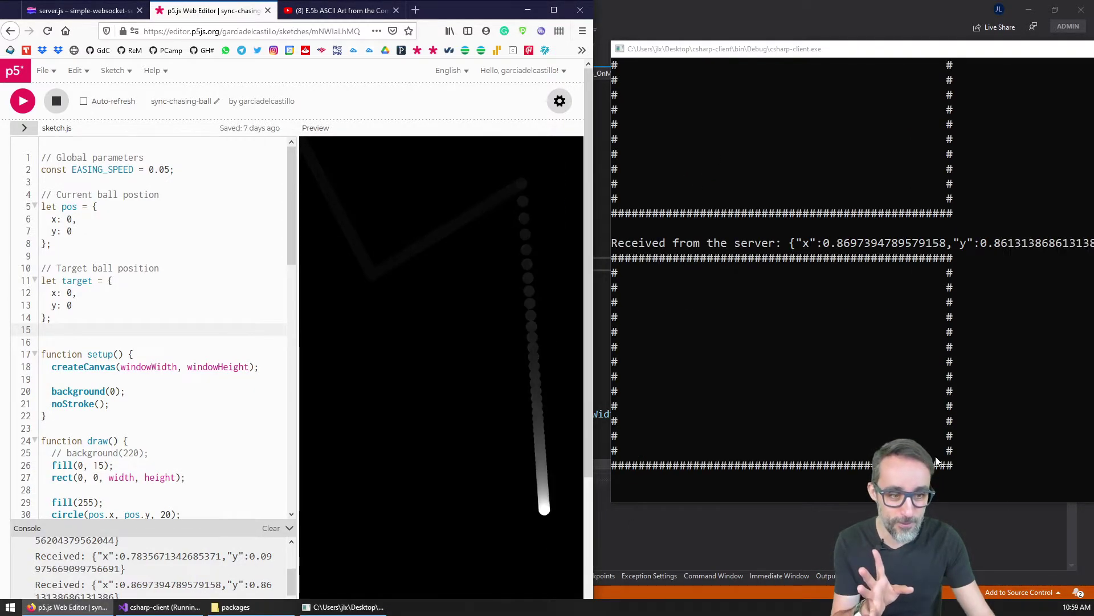
pyautogui.click(321, 172)
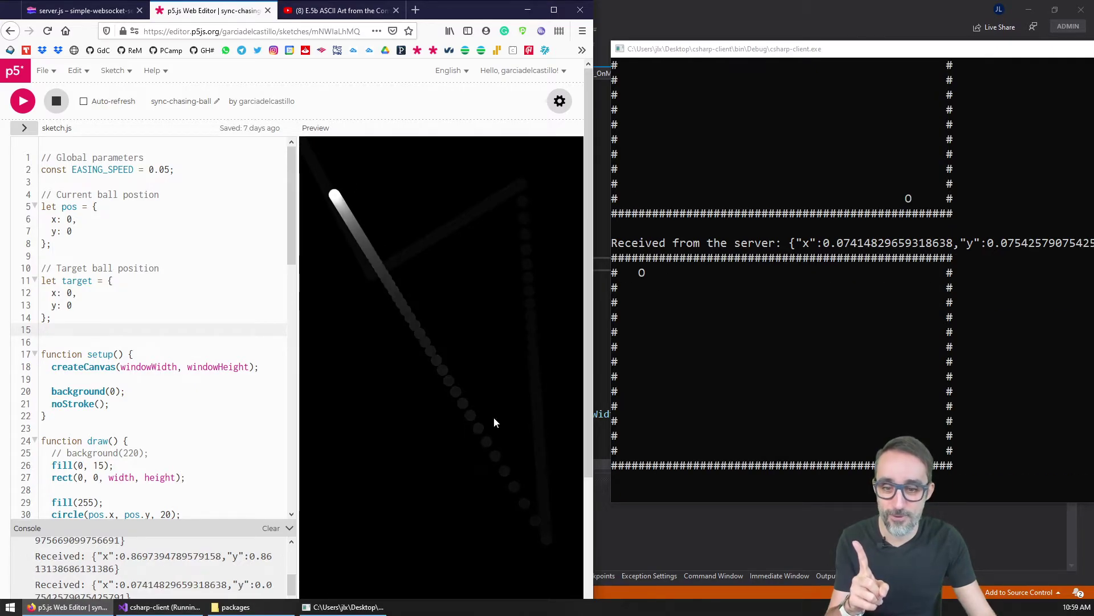
pyautogui.click(326, 574)
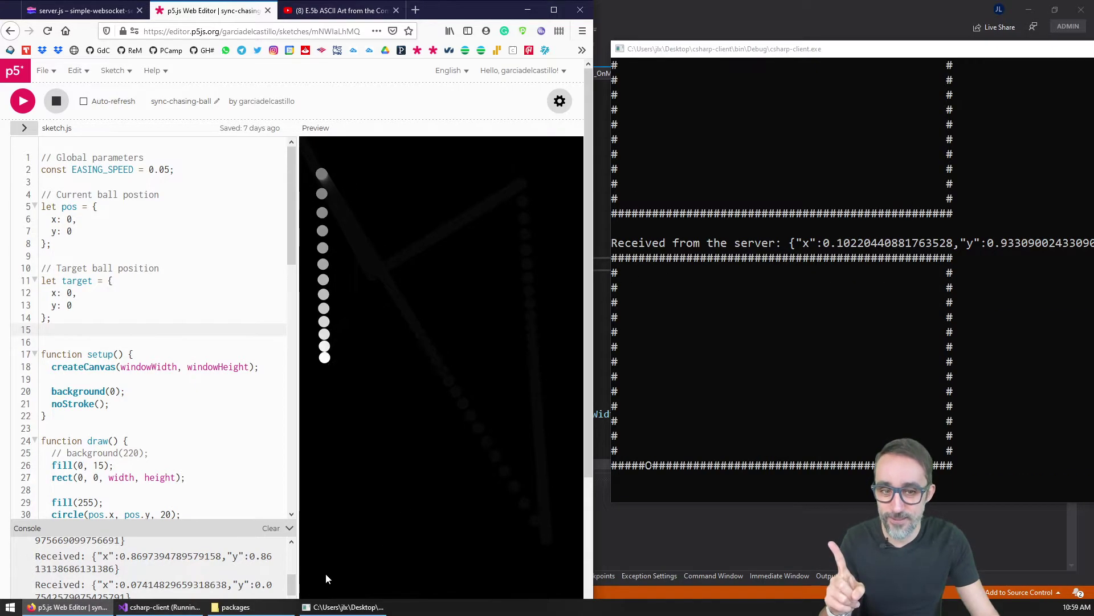
pyautogui.click(368, 422)
pyautogui.click(470, 314)
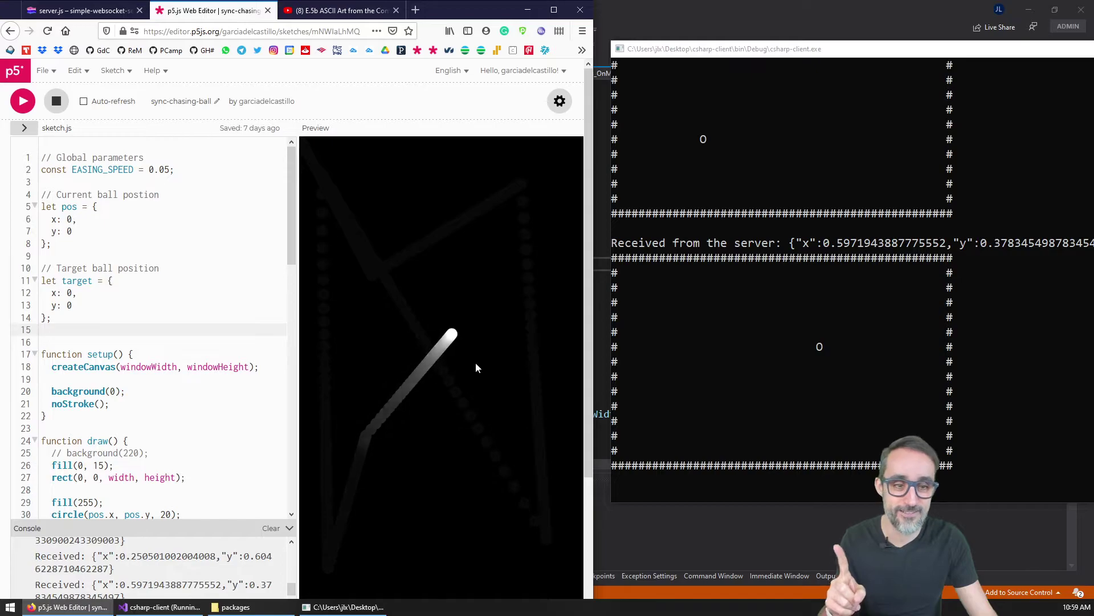
pyautogui.click(473, 479)
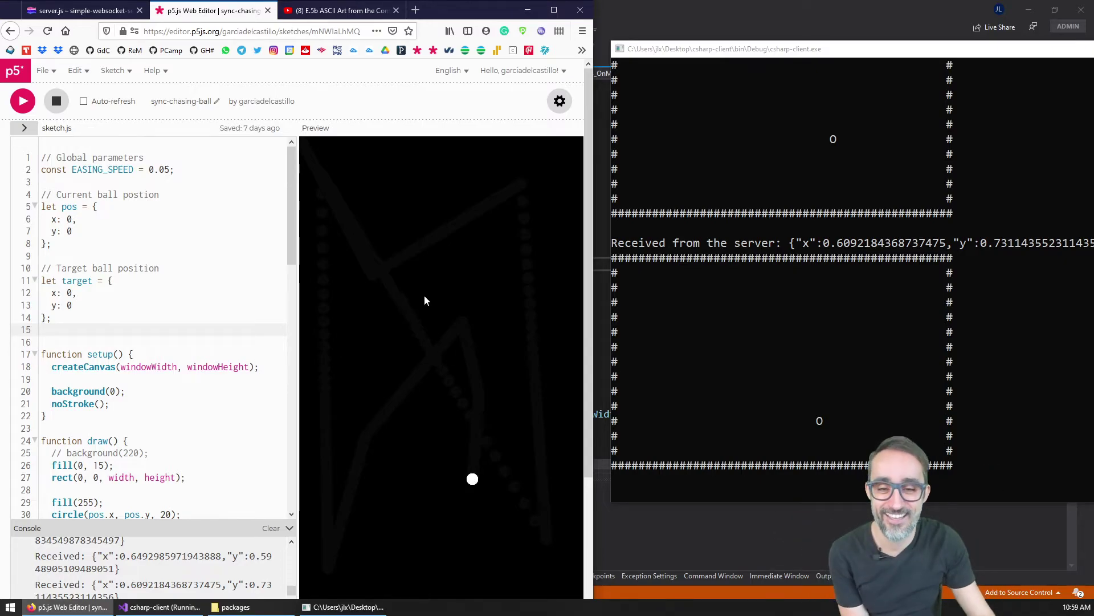
# - Keep sending the ball to new spots until the console client's connection aborts
pyautogui.click(474, 322)
pyautogui.click(420, 324)
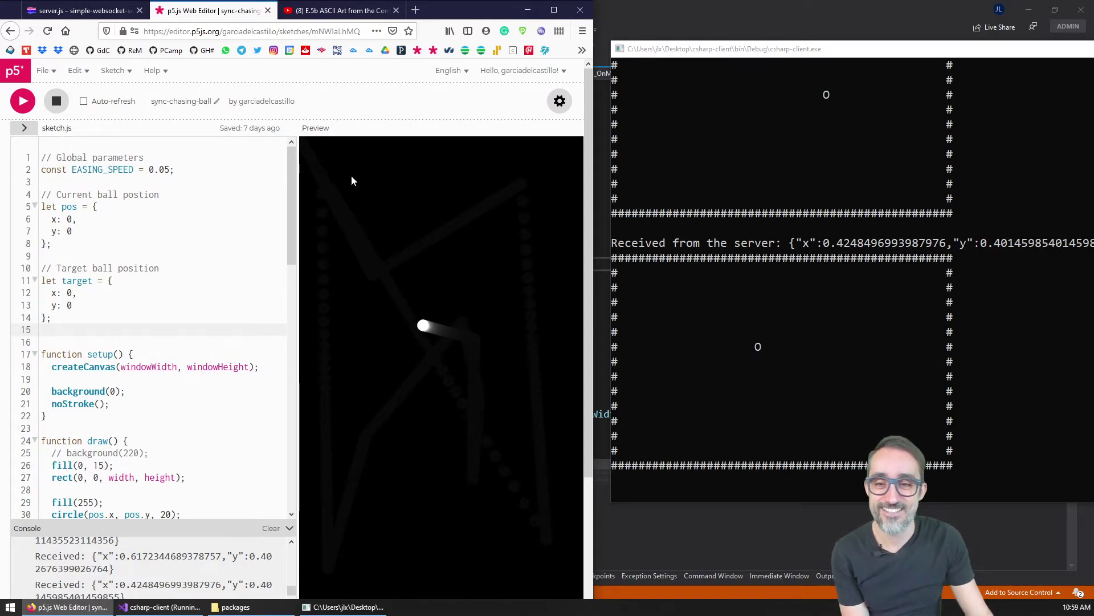
pyautogui.click(333, 176)
pyautogui.click(505, 174)
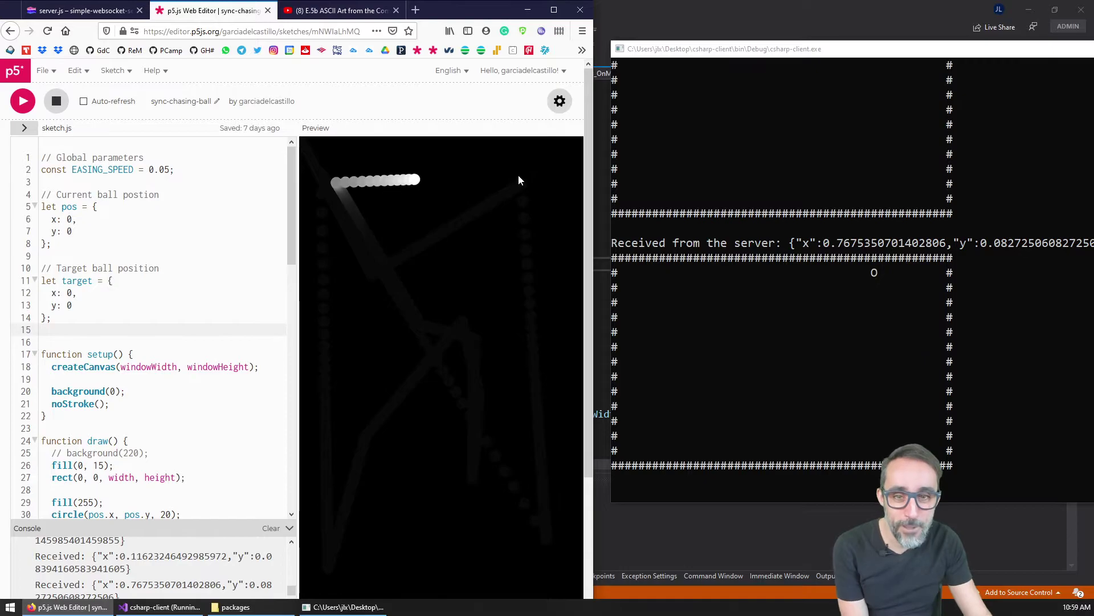
pyautogui.click(396, 296)
pyautogui.click(489, 286)
pyautogui.click(503, 531)
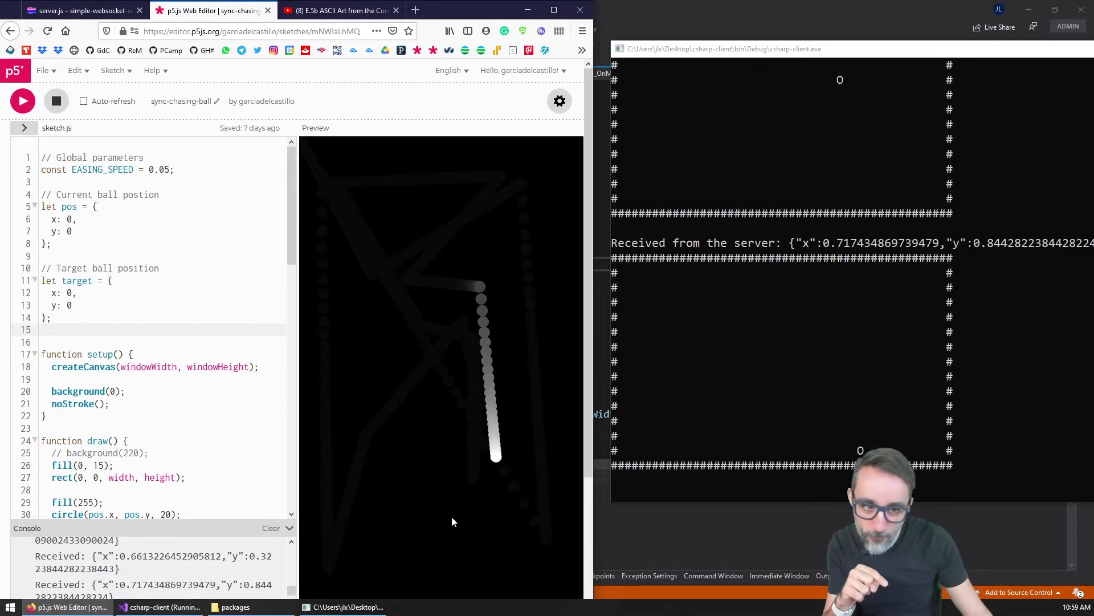
pyautogui.click(363, 493)
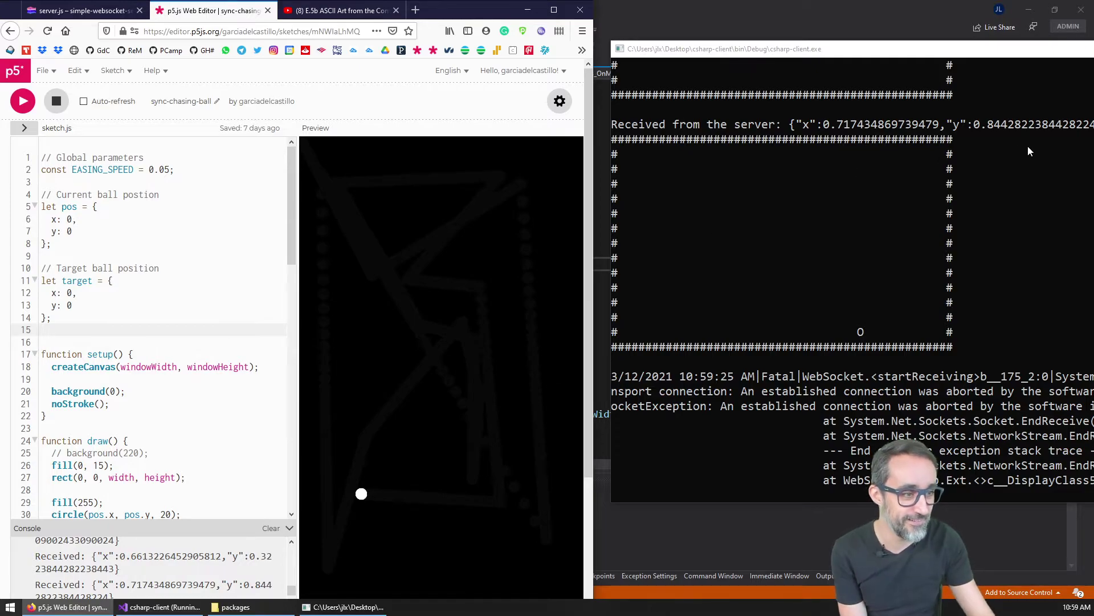
# - Read the WebSocket connection-aborted error in the console, then close the crashed client
pyautogui.moveTo(1026, 50); pyautogui.dragTo(606, 80)
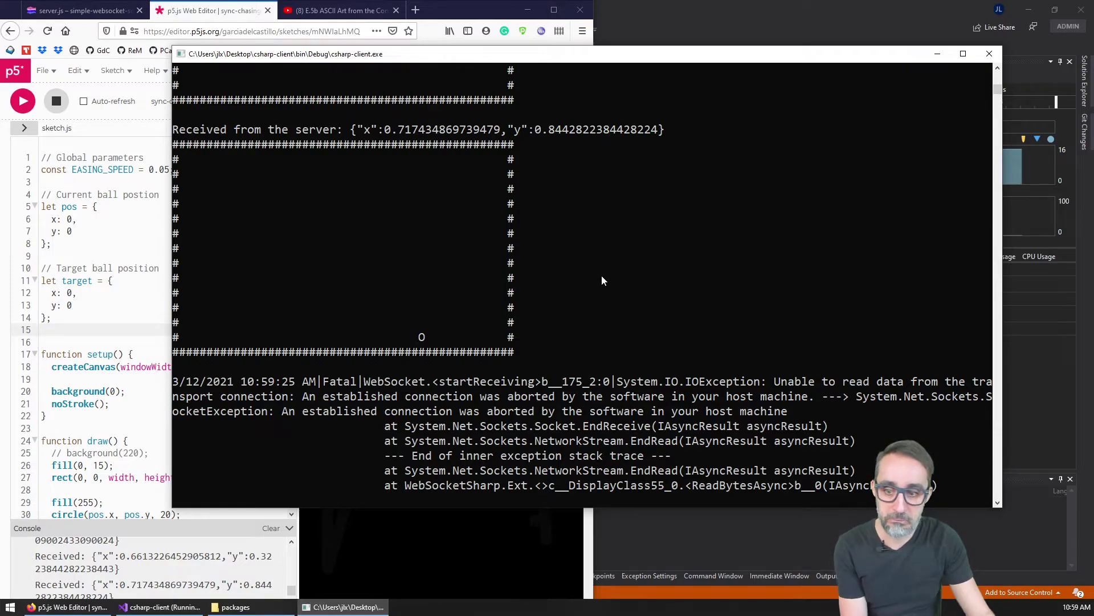
pyautogui.moveTo(628, 66); pyautogui.dragTo(695, 61)
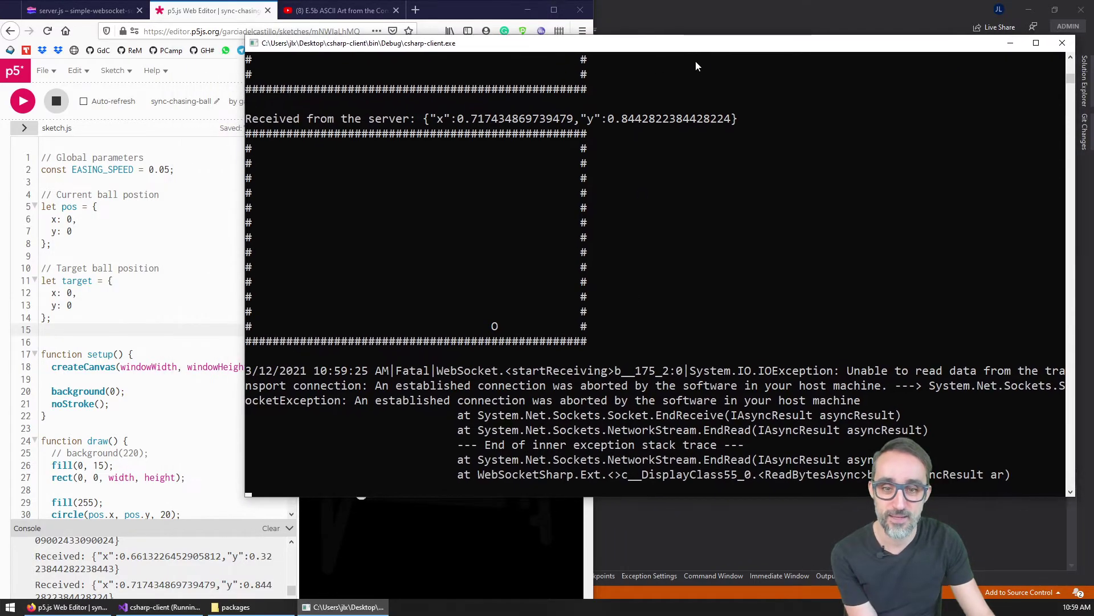
pyautogui.press('Return')
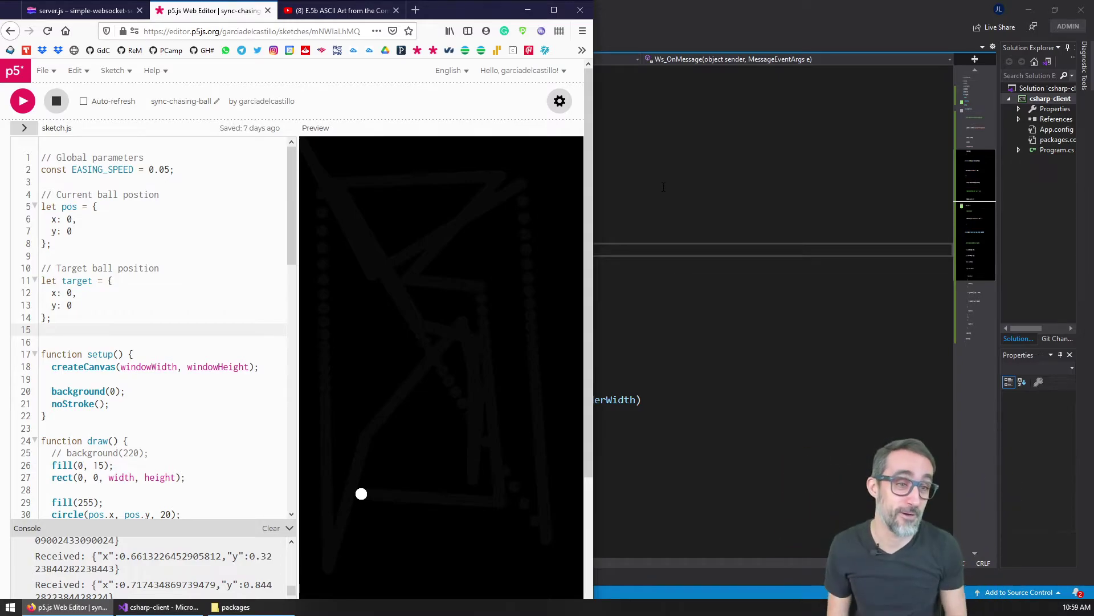
# - Relaunch the C# client with F5 and move its console to the right
pyautogui.click(665, 187)
pyautogui.press('F5')
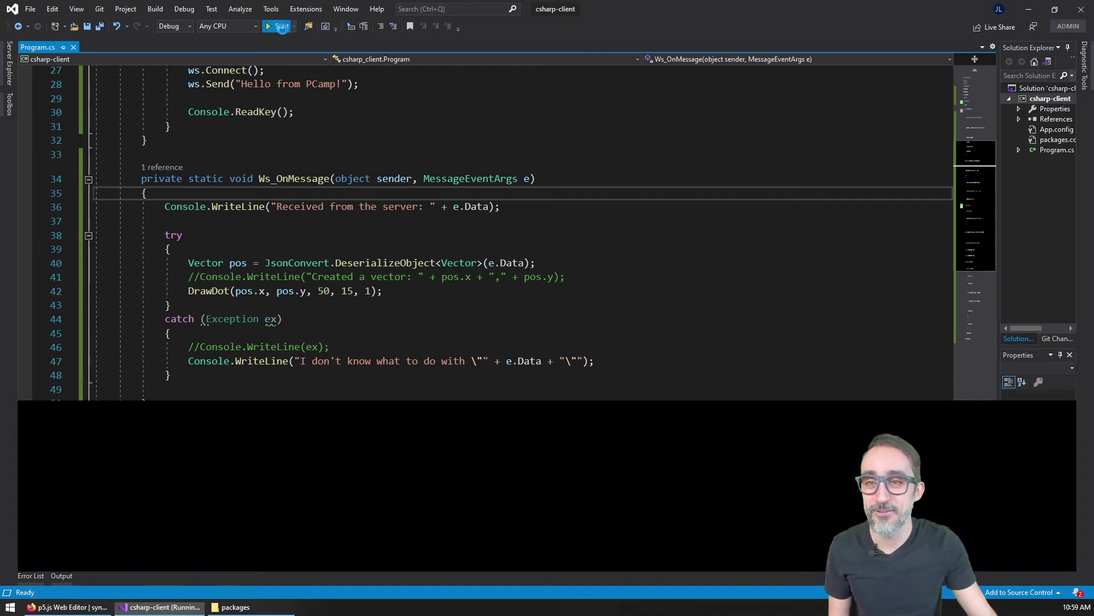
pyautogui.moveTo(387, 136); pyautogui.dragTo(598, 128)
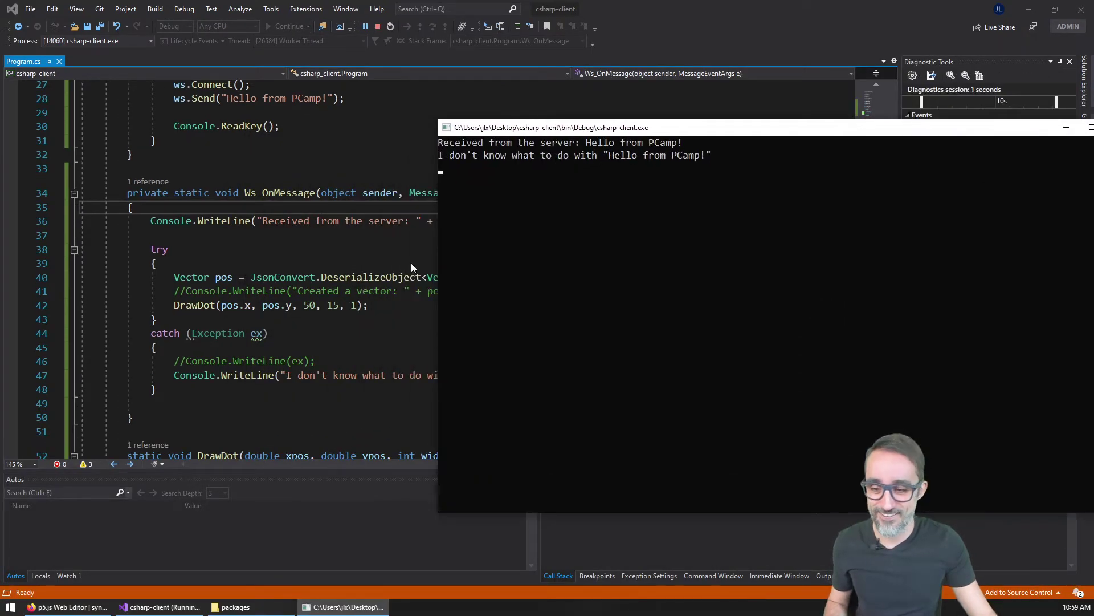
# - Stop and replay the p5.js sketch so it reconnects, with the console beside it
pyautogui.click(68, 607)
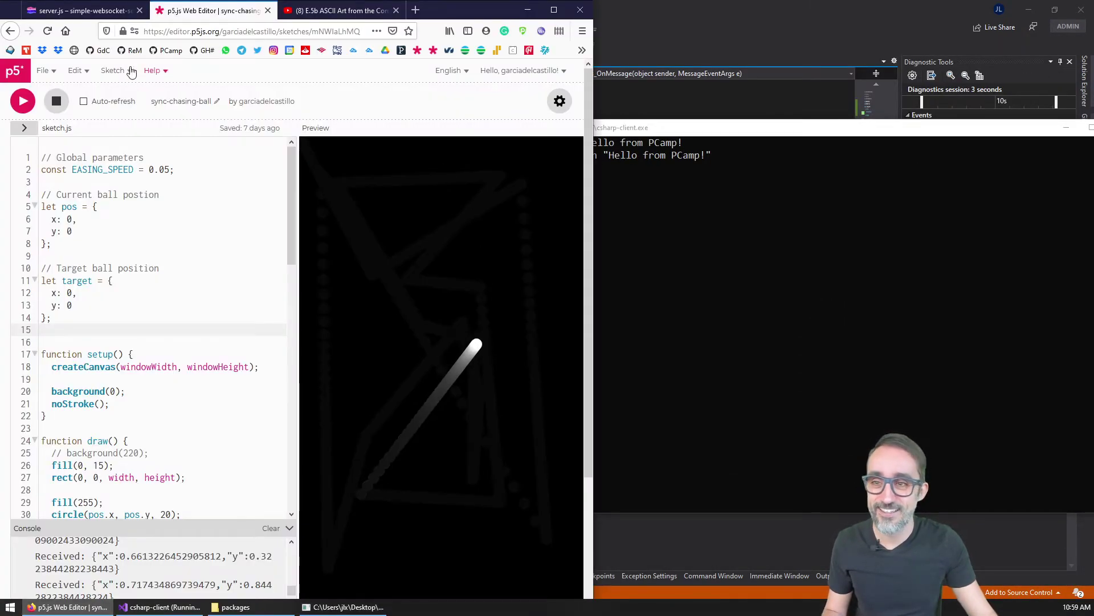
pyautogui.click(57, 101)
pyautogui.click(24, 101)
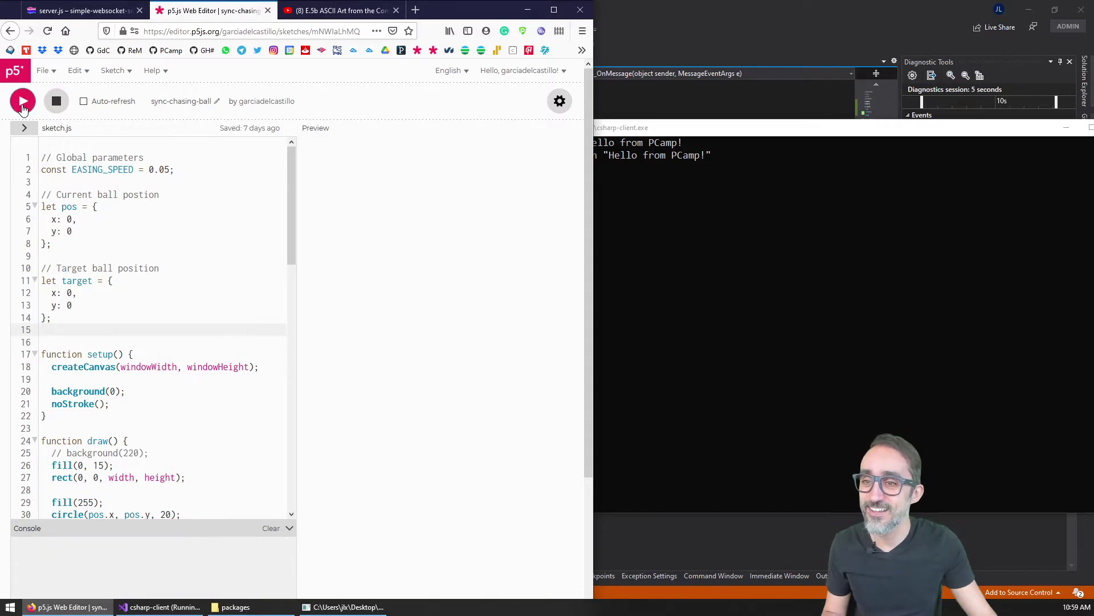
pyautogui.moveTo(670, 128); pyautogui.dragTo(709, 110)
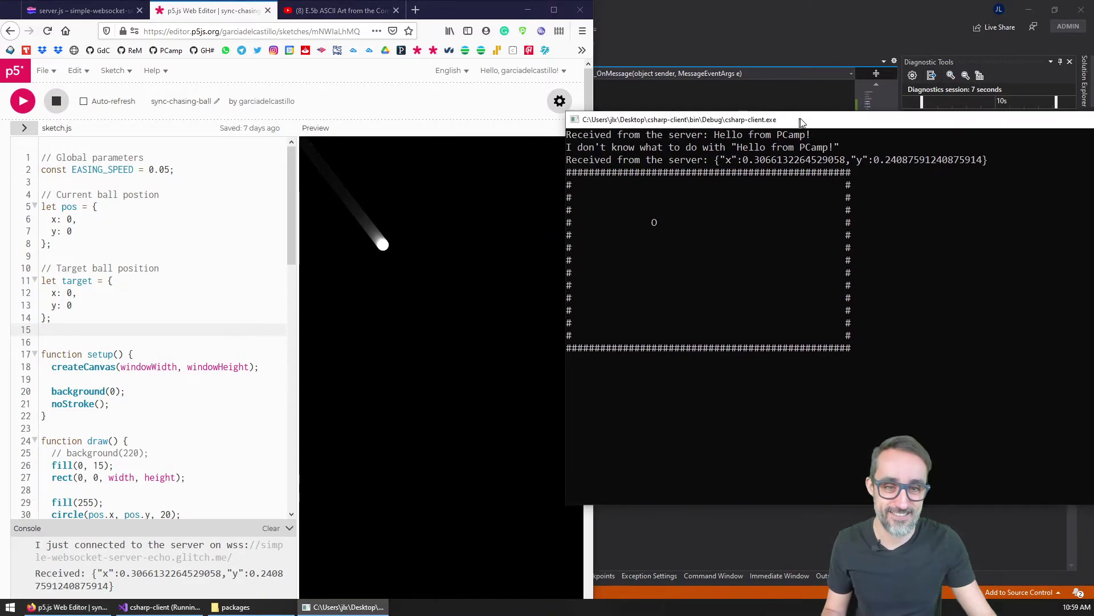
# - Send the ball to three new spots and settle the console beside the sketch
pyautogui.click(526, 159)
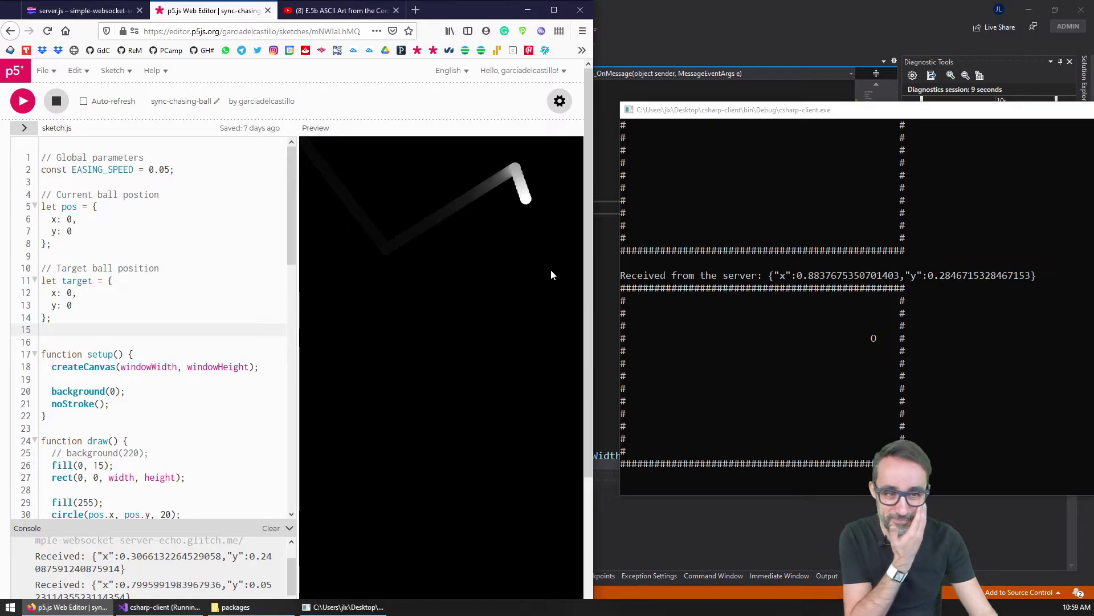
pyautogui.click(503, 303)
pyautogui.click(385, 300)
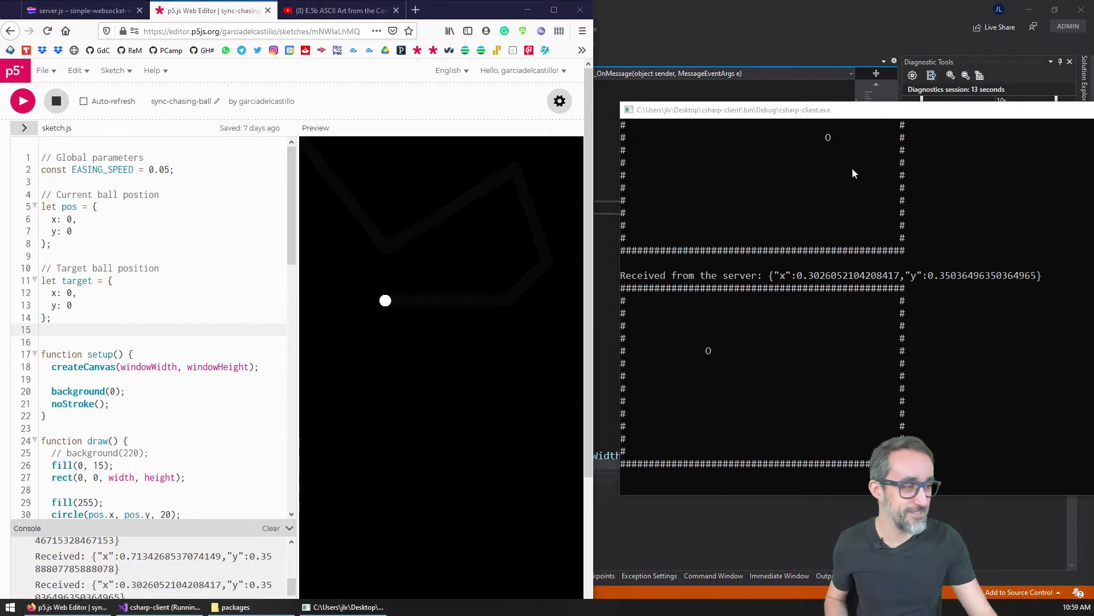
pyautogui.moveTo(853, 112); pyautogui.dragTo(987, 197)
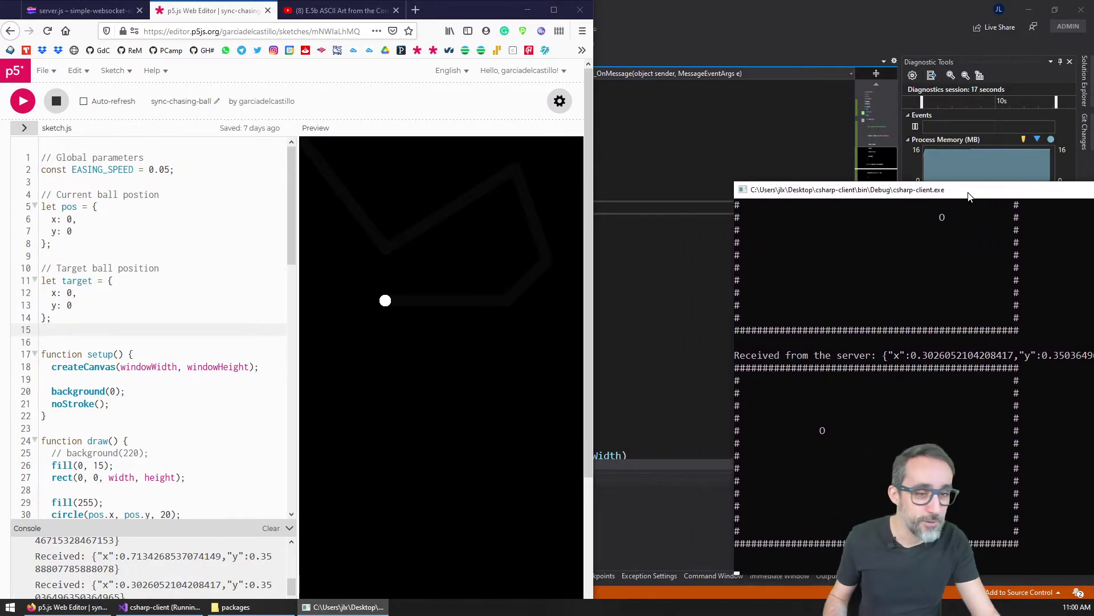
pyautogui.moveTo(988, 200)
pyautogui.mouseDown()
pyautogui.moveTo(866, 177)
pyautogui.moveTo(867, 112)
pyautogui.mouseUp()
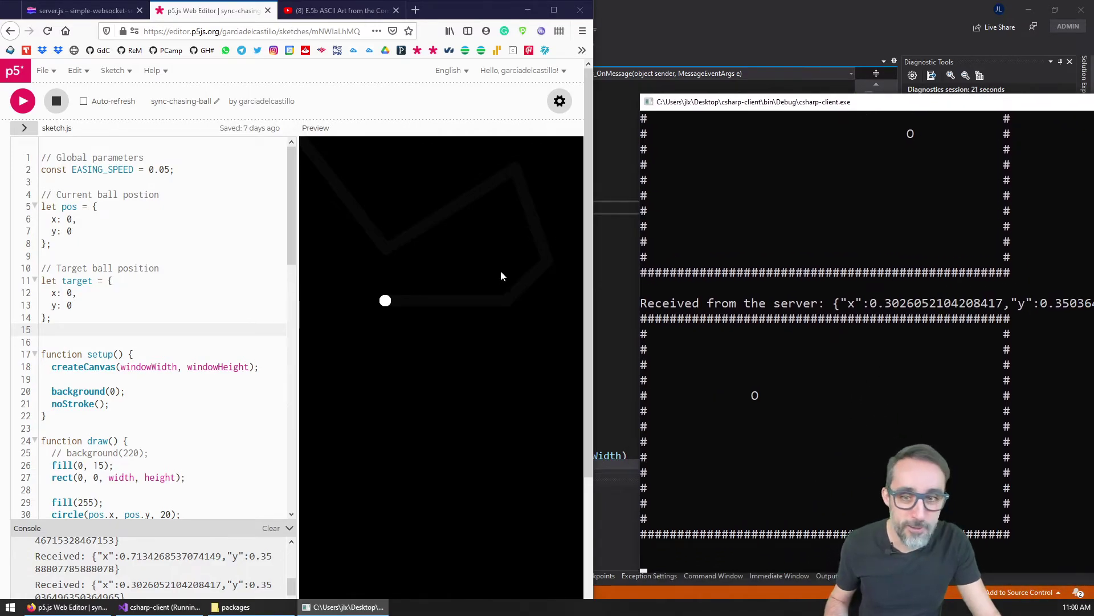
# - Send the ball to seven more spots while the console's O follows it
pyautogui.click(514, 228)
pyautogui.click(479, 300)
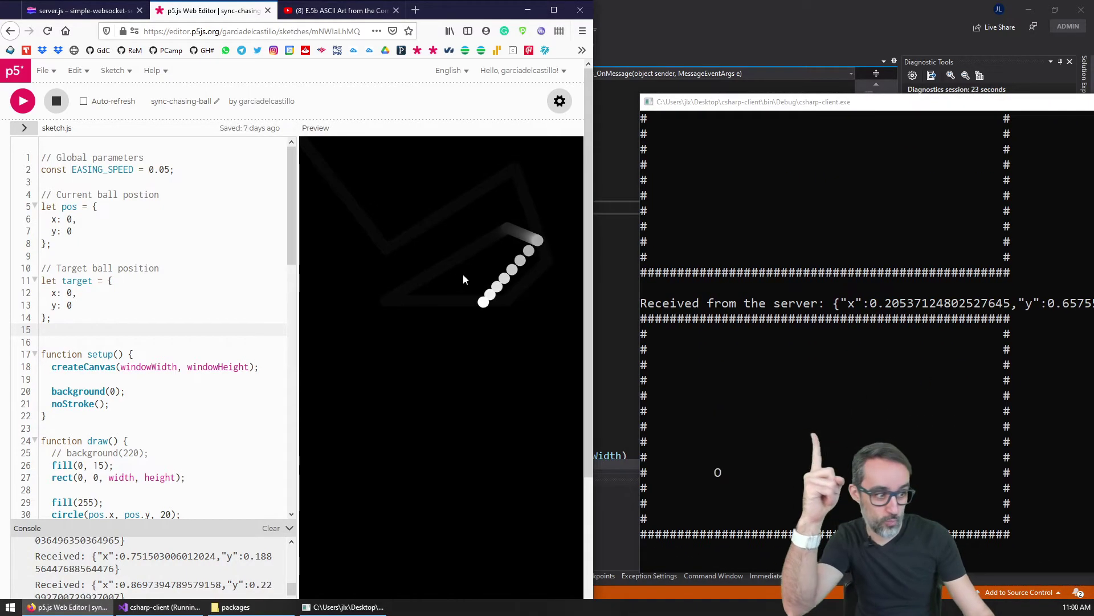
pyautogui.click(403, 393)
pyautogui.click(531, 344)
pyautogui.click(512, 278)
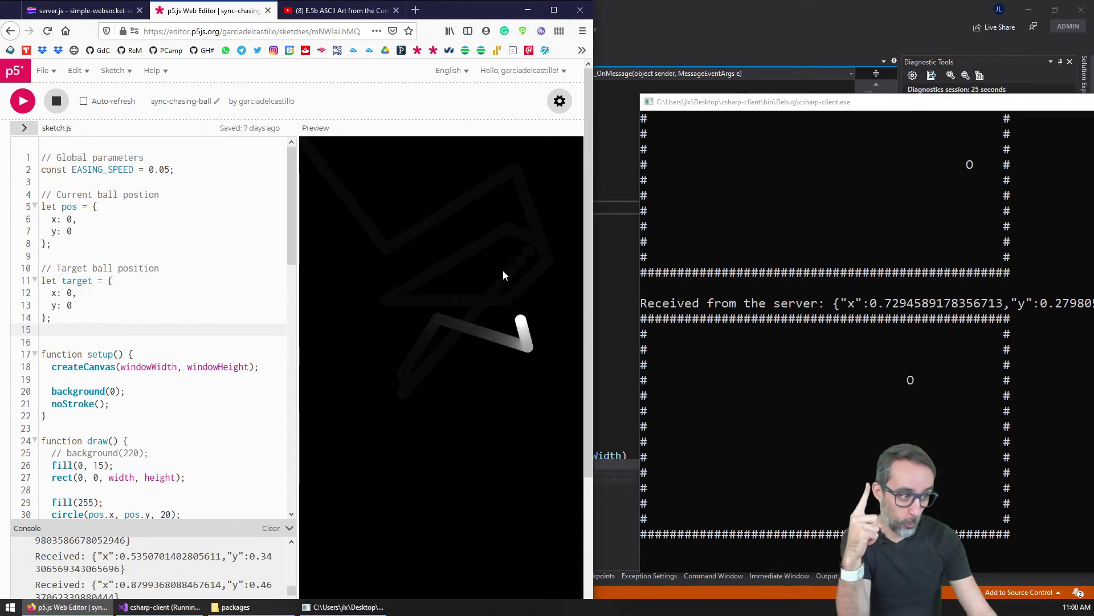
pyautogui.click(499, 237)
pyautogui.click(428, 364)
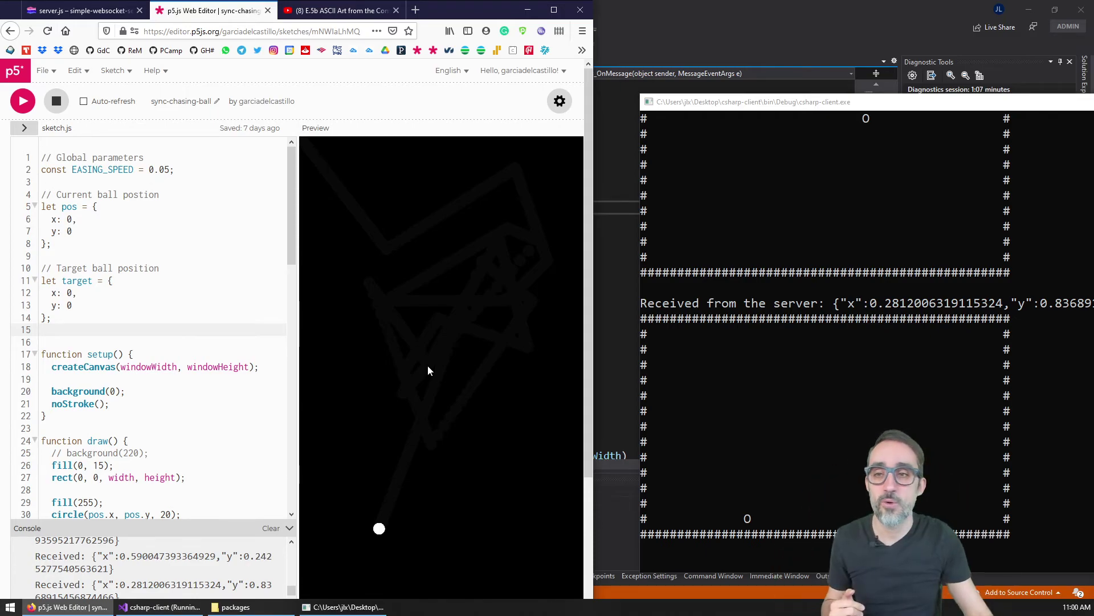
# - Switch to the Glitch server.js browser tab to view the server code and logs
pyautogui.click(70, 11)
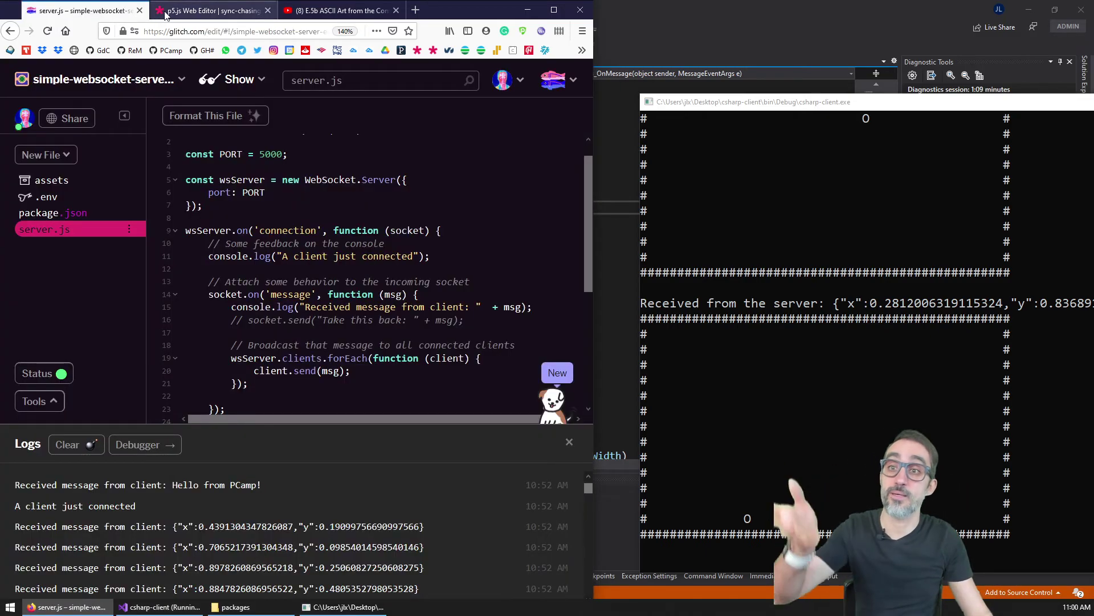
# - Switch back to the p5.js Web Editor tab with the chasing-ball sketch
pyautogui.click(210, 11)
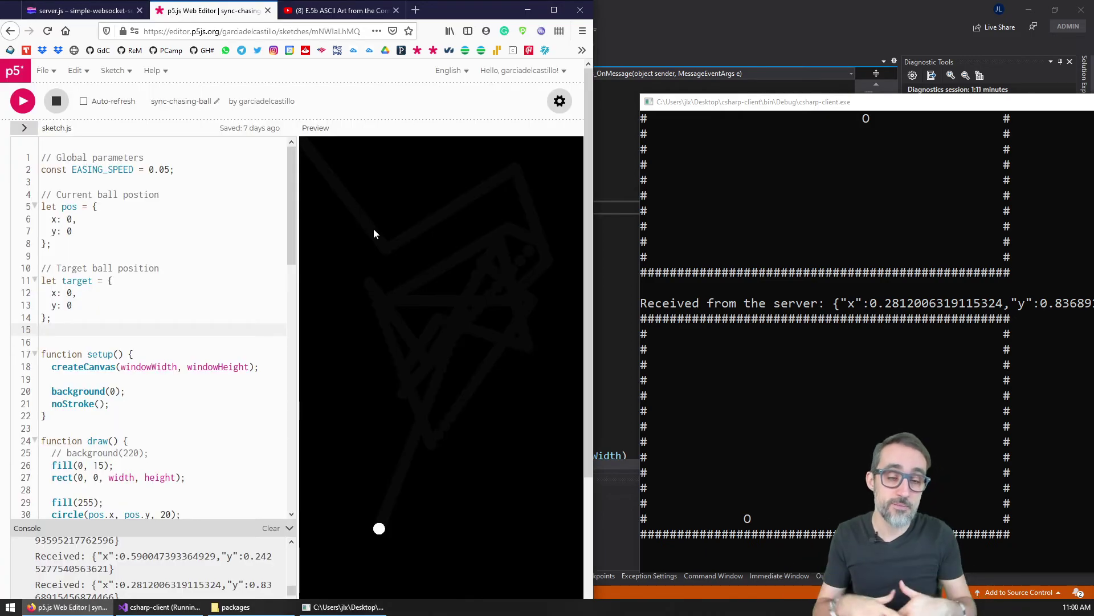